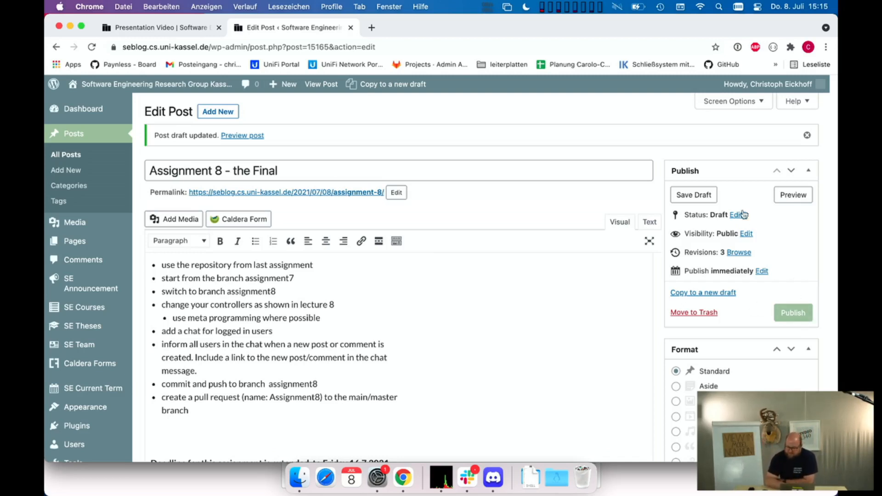
- Preview the Assignment 8 post draft and highlight its controller, meta programming and chat requirements
{"action": "left_click", "coordinate": [793, 196]}
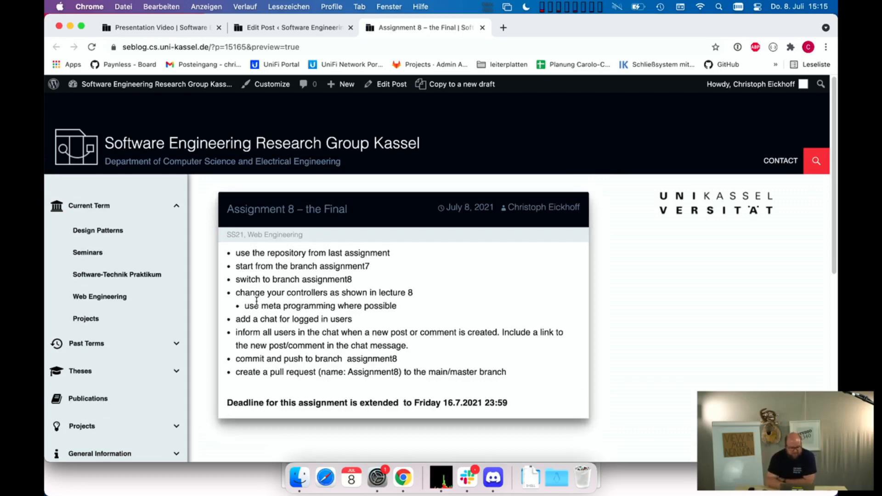
{"action": "left_click_drag", "start_coordinate": [245, 292], "coordinate": [346, 307]}
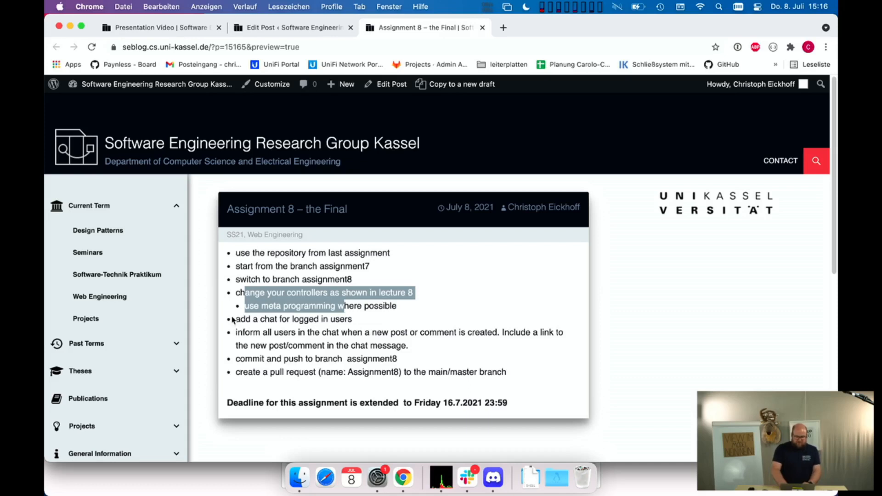
{"action": "left_click_drag", "start_coordinate": [235, 320], "coordinate": [367, 329]}
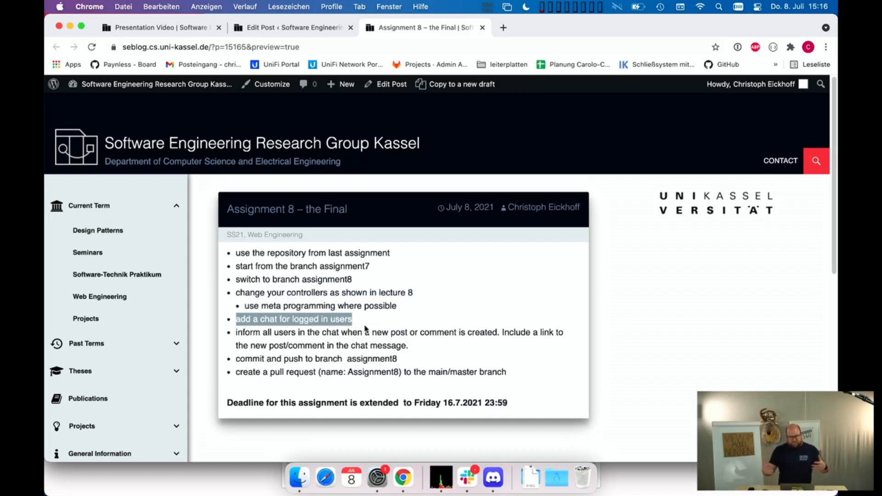
{"action": "left_click", "coordinate": [268, 329]}
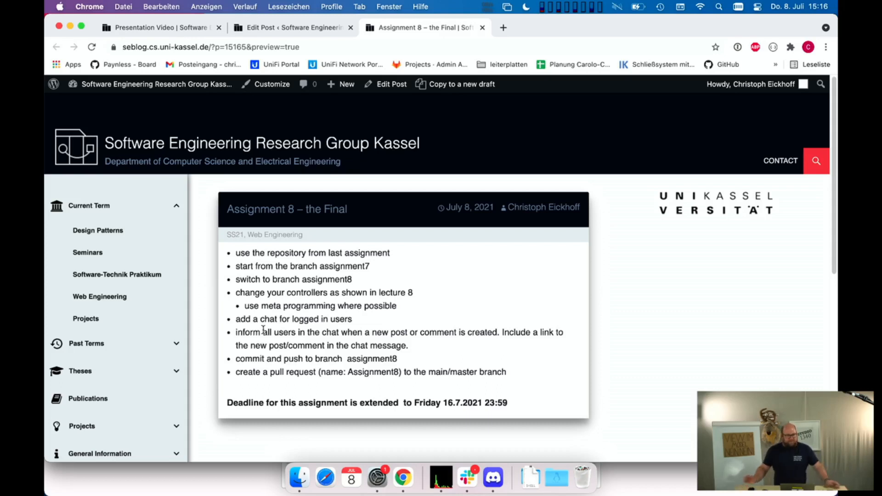
- Check the Presentation Video preview, then publish the "Assignment 8 - the Final" post
{"action": "left_click", "coordinate": [165, 28]}
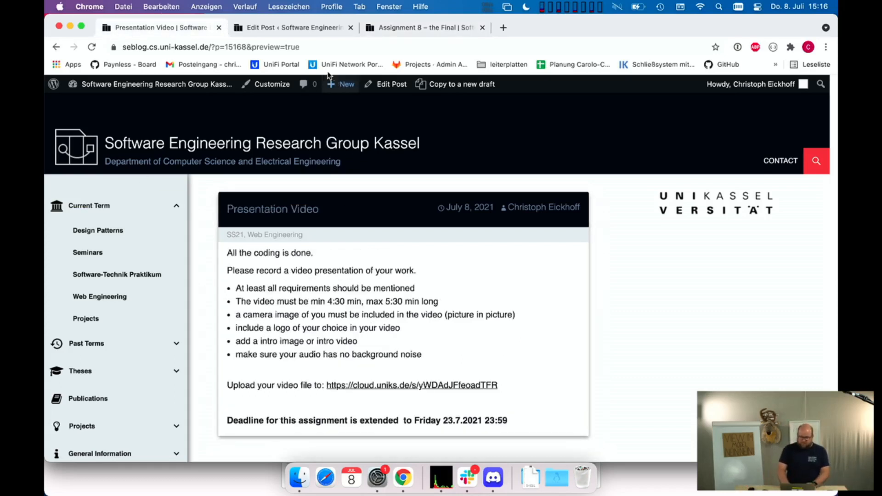
{"action": "left_click", "coordinate": [310, 31]}
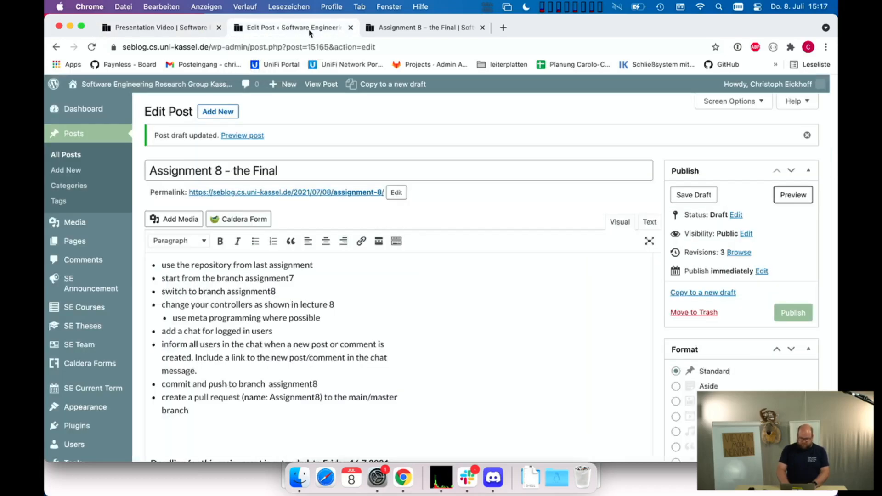
{"action": "left_click", "coordinate": [792, 314]}
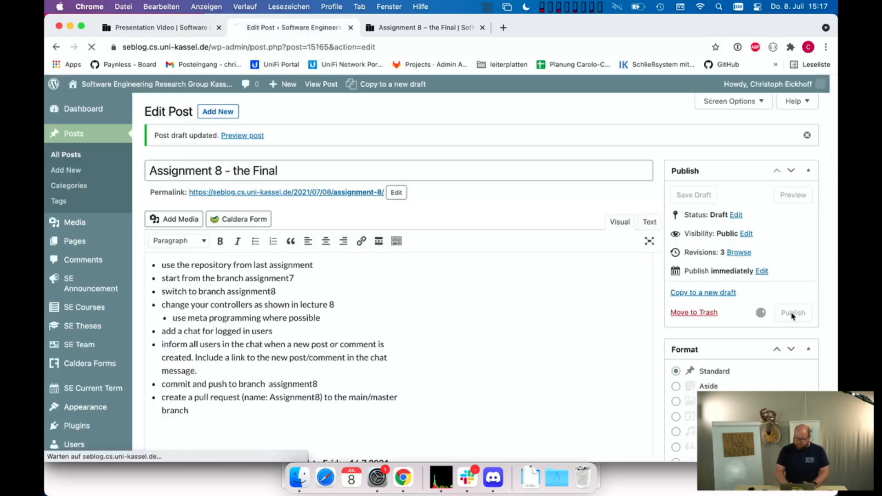
- Revisit the Assignment 8 preview and review the Presentation Video assignment's requirements
{"action": "left_click", "coordinate": [415, 31]}
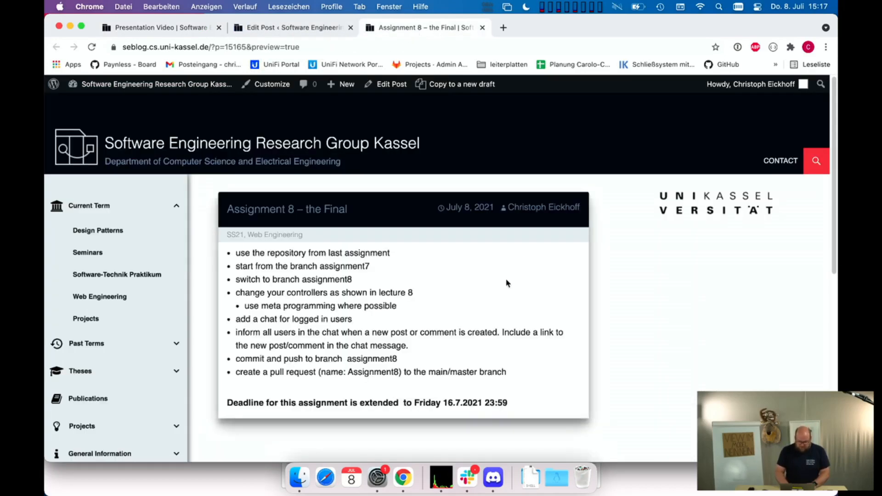
{"action": "right_click", "coordinate": [547, 197]}
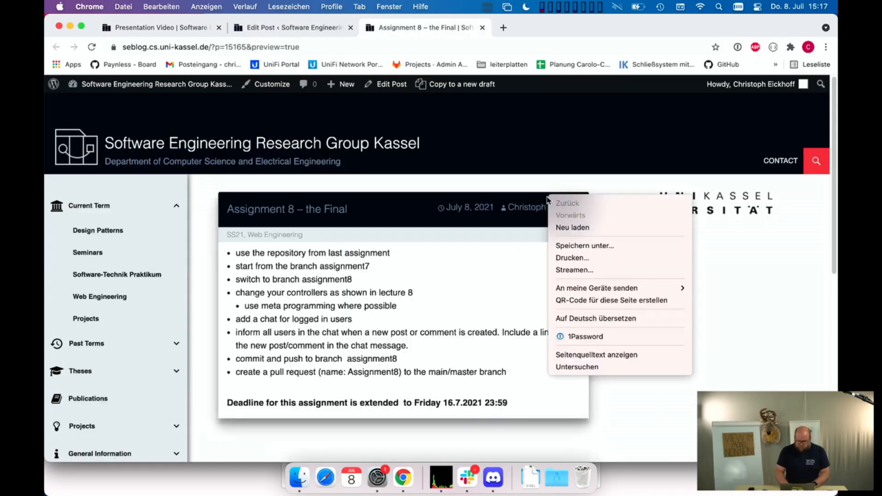
{"action": "left_click", "coordinate": [296, 29]}
{"action": "left_click", "coordinate": [124, 27]}
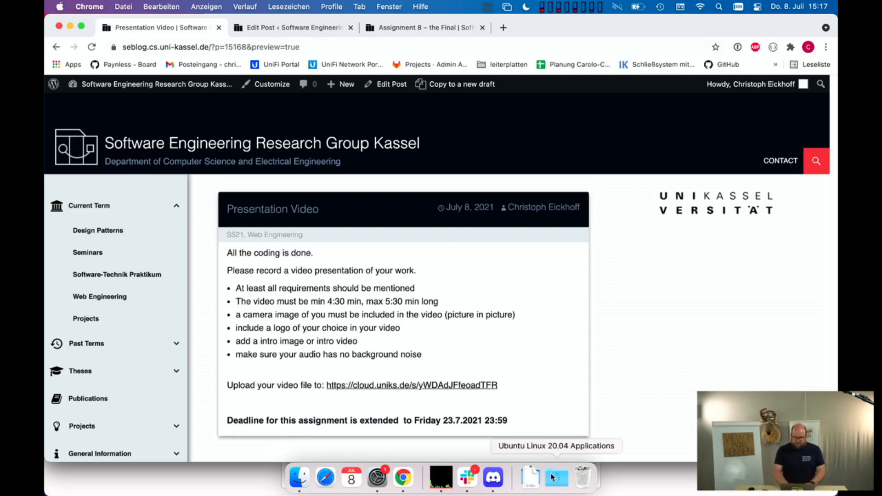
- Search the web for "obs" in a new tab and open the OBS Studio project site
{"action": "left_click", "coordinate": [504, 28]}
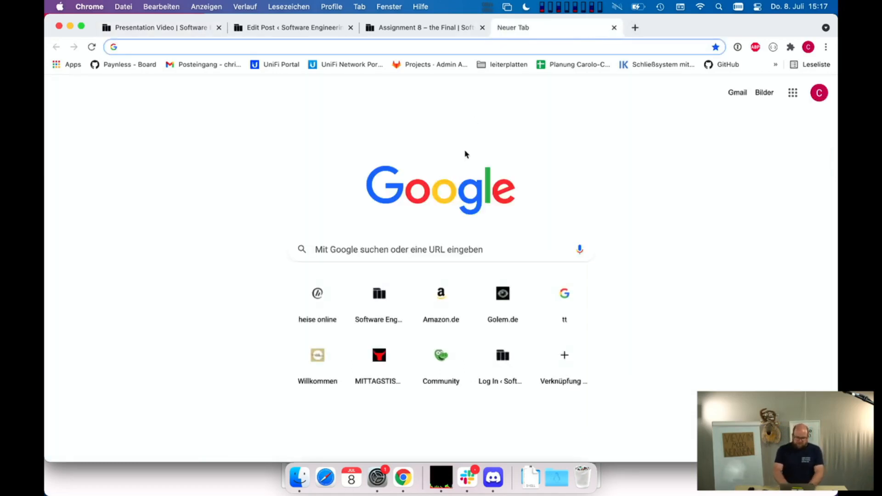
{"action": "type", "text": "obs"}
{"action": "key", "text": "Return"}
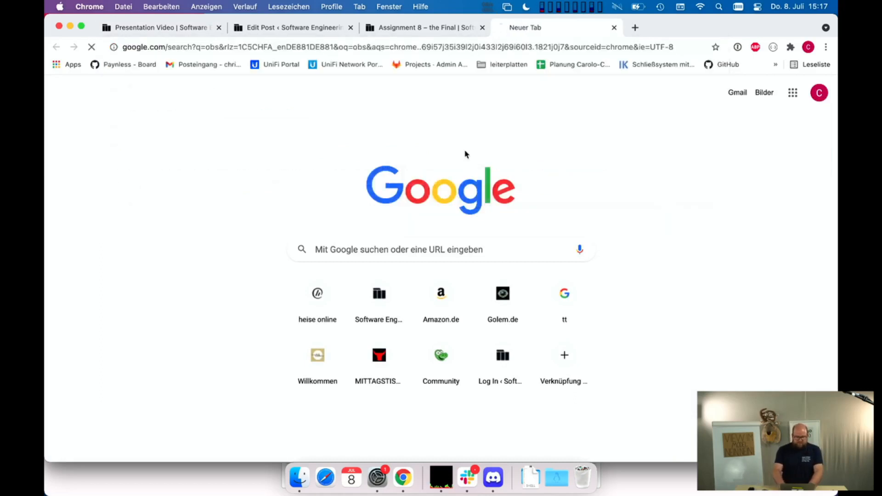
{"action": "left_click", "coordinate": [232, 191]}
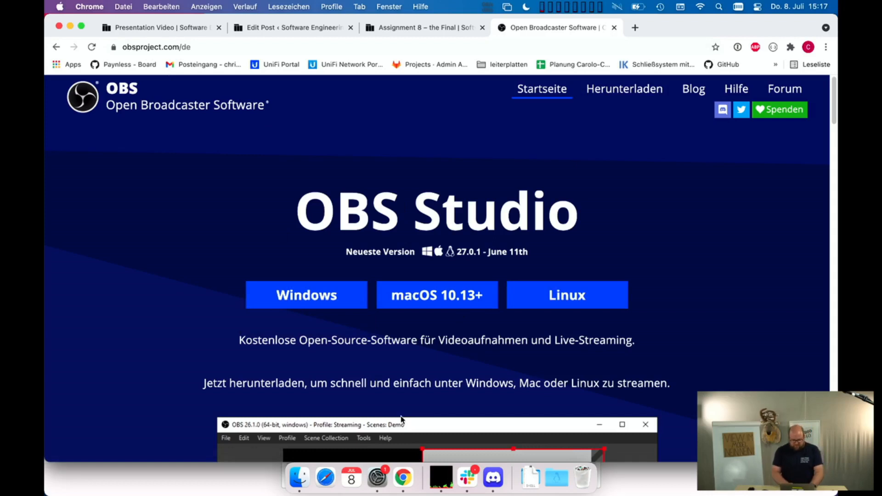
- Find the installed OBS application with a system search for "obs" and launch it
{"action": "key", "text": "super+space"}
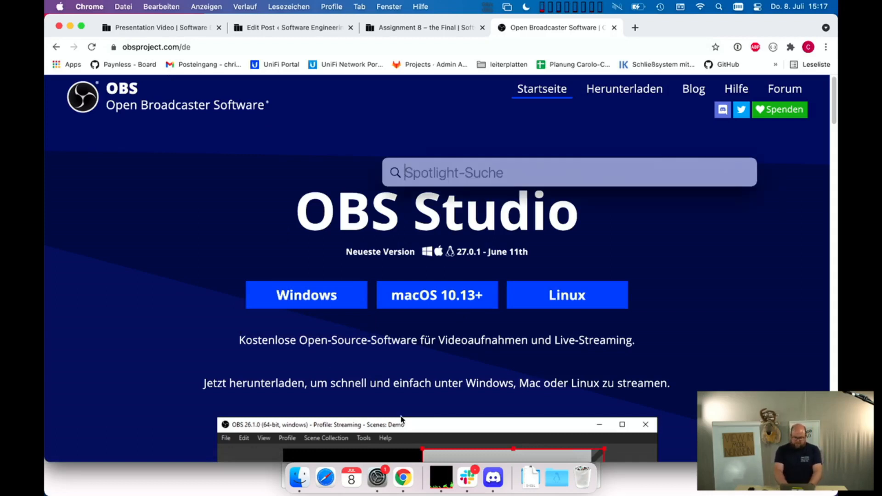
{"action": "type", "text": "o"}
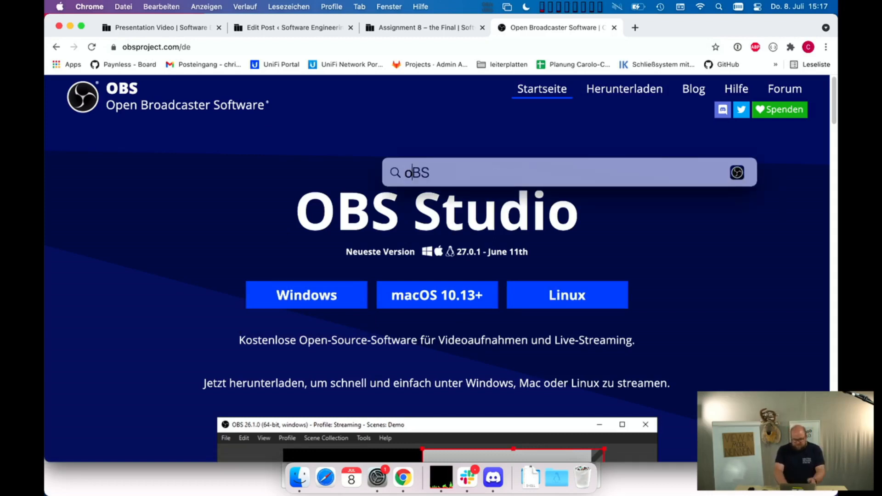
{"action": "type", "text": "bs"}
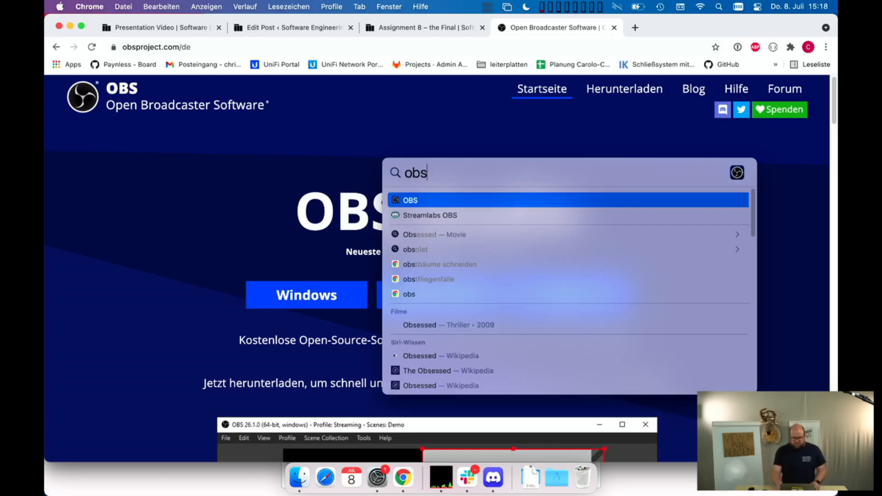
{"action": "key", "text": "Return"}
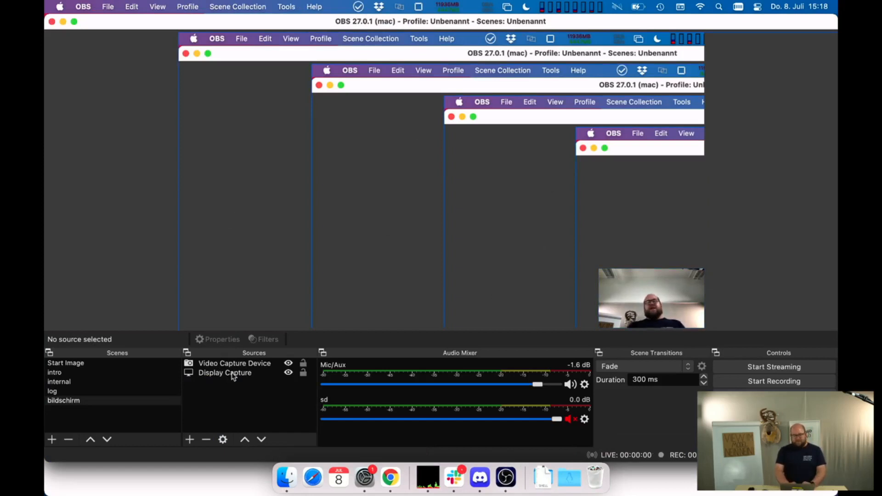
- Remove the Display Capture source from the bildschirm scene
{"action": "left_click", "coordinate": [233, 375]}
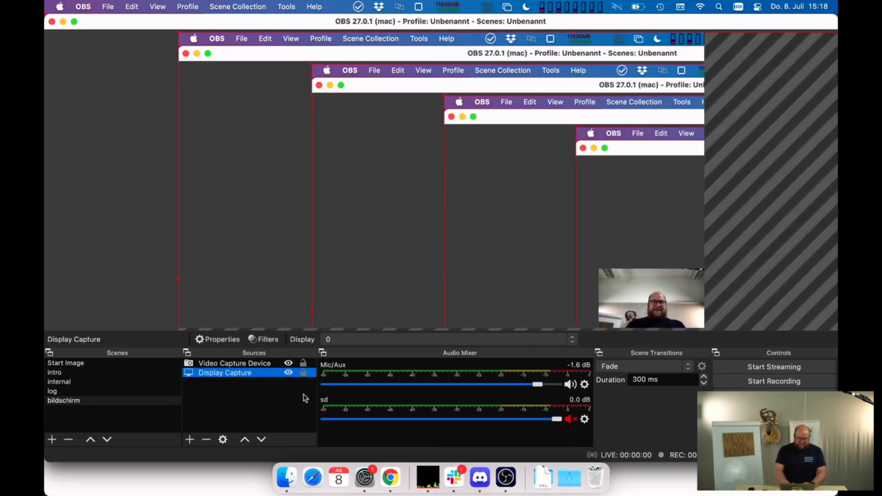
{"action": "left_click", "coordinate": [206, 439]}
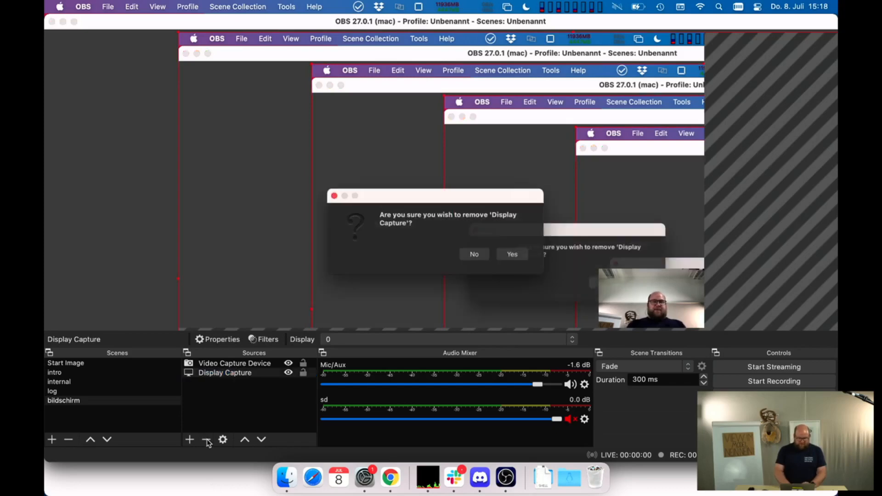
{"action": "left_click", "coordinate": [523, 257]}
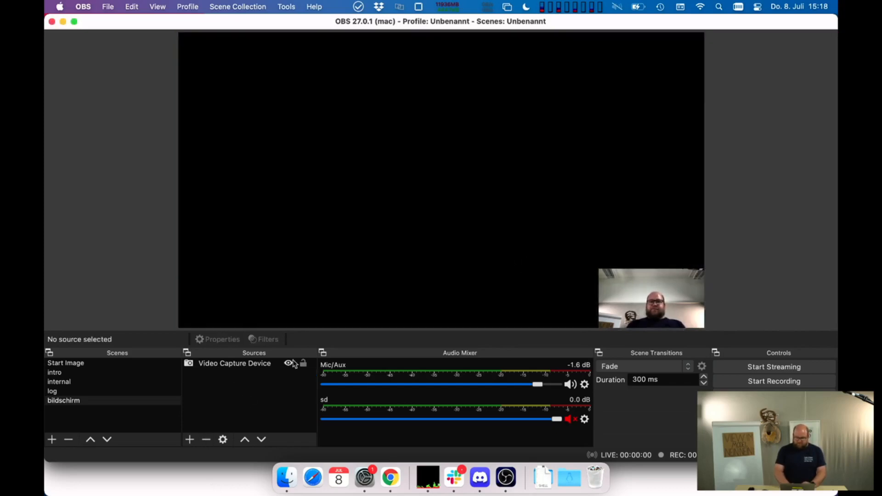
- Go through the existing scenes from Start Image to bildschirm to examine their layouts and sources
{"action": "left_click", "coordinate": [76, 364]}
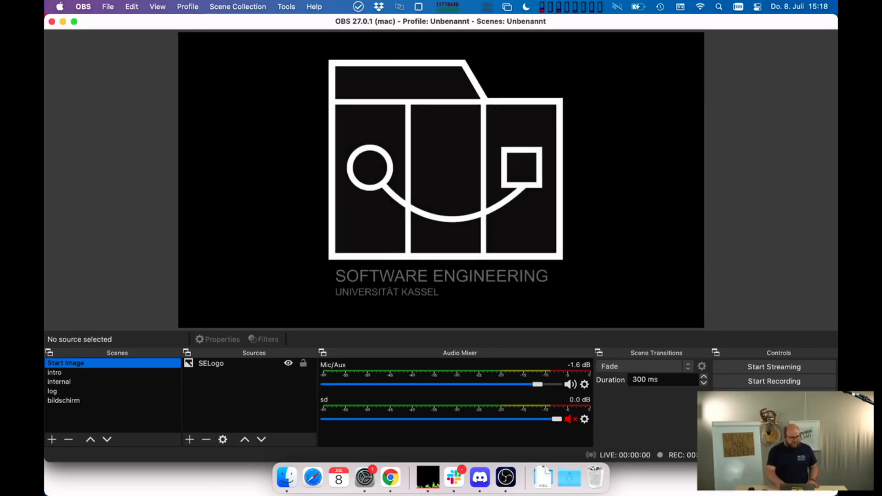
{"action": "key", "text": "Down"}
{"action": "key", "text": "Down"}
{"action": "key", "text": "Down"}
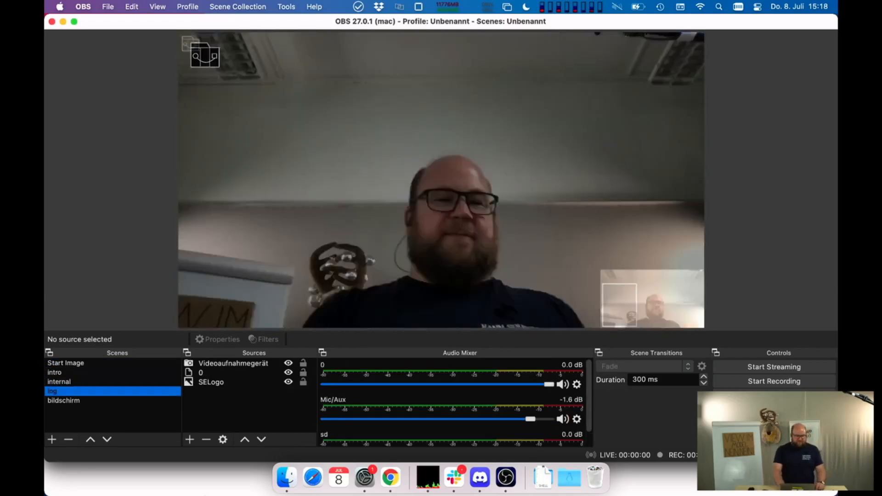
{"action": "key", "text": "Up"}
{"action": "key", "text": "Up"}
{"action": "key", "text": "Up"}
{"action": "key", "text": "Down"}
{"action": "key", "text": "Down"}
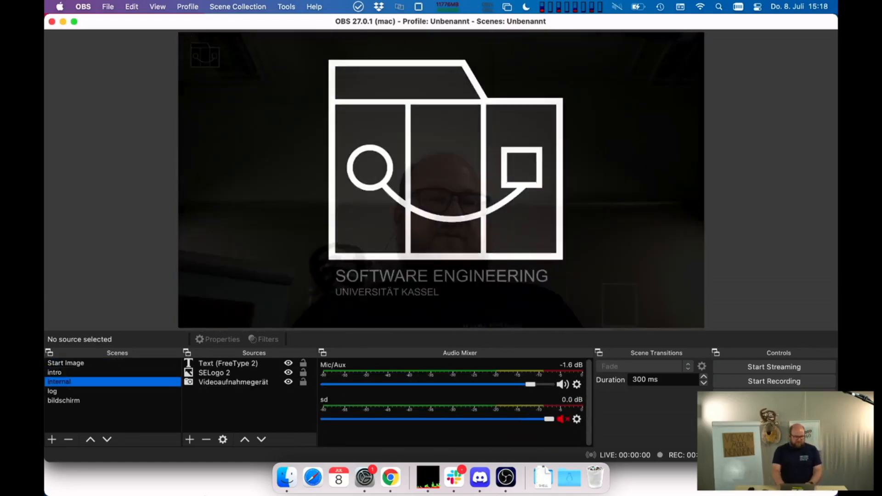
{"action": "key", "text": "Down"}
{"action": "key", "text": "Down"}
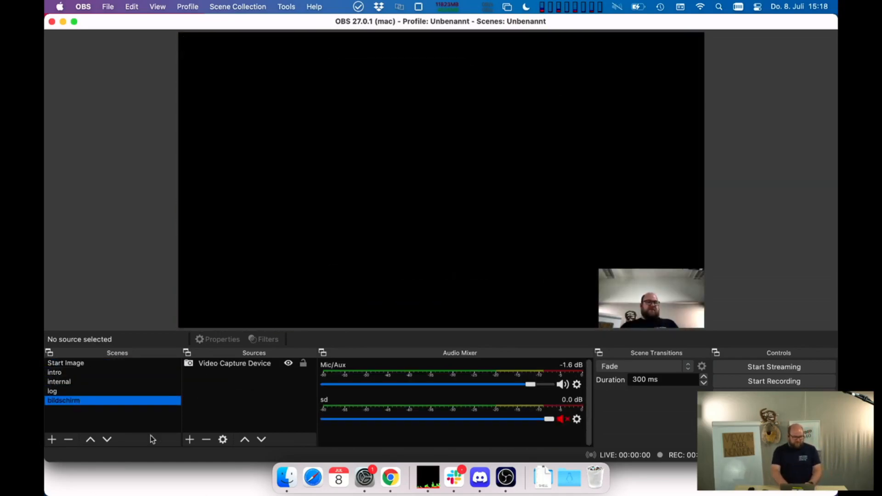
- Create a scene named "new scene"
{"action": "left_click", "coordinate": [52, 439]}
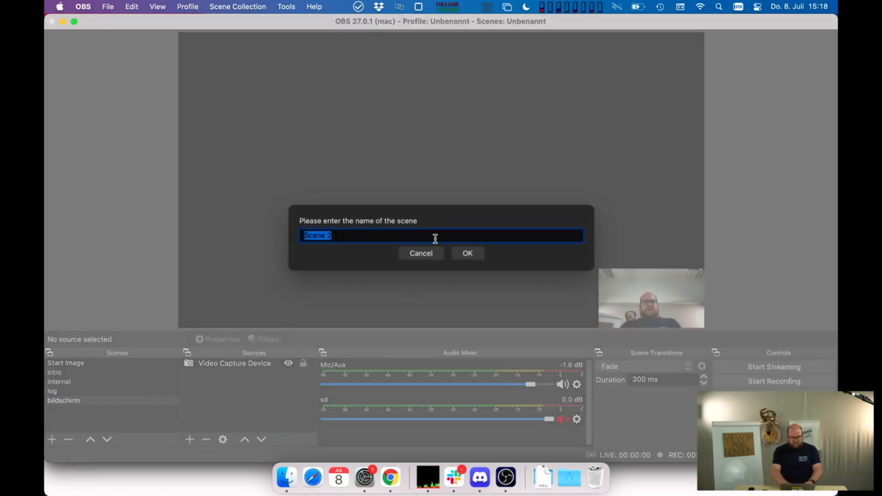
{"action": "type", "text": "new "}
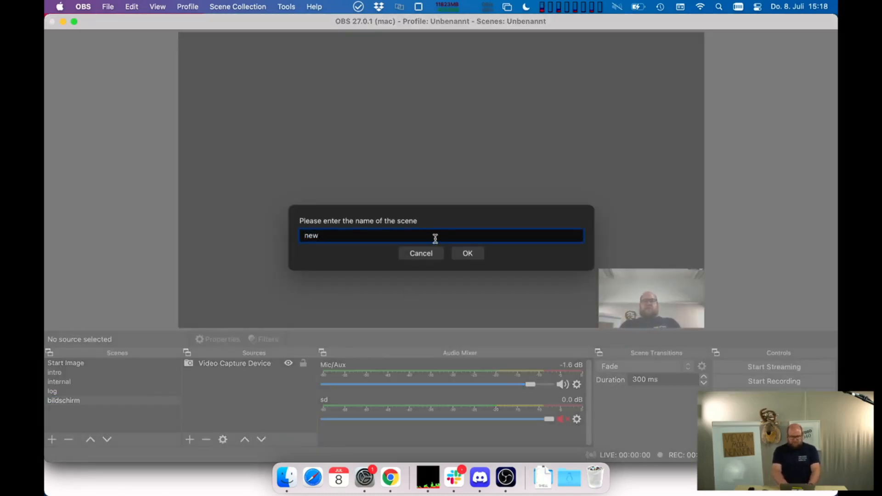
{"action": "type", "text": "scene"}
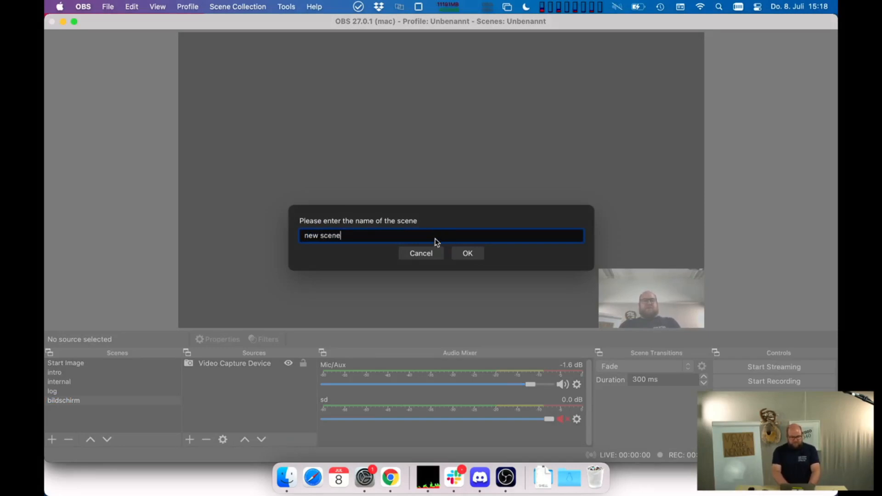
{"action": "key", "text": "Return"}
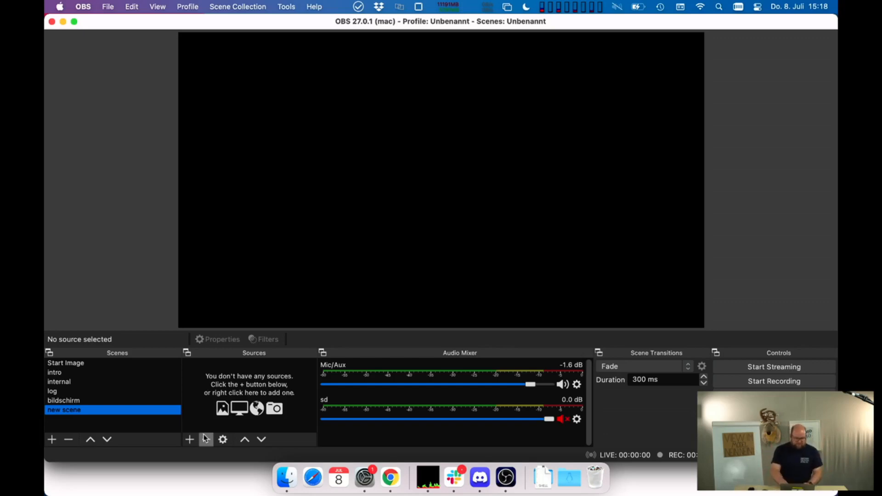
- Show the log, intro, Start Image and internal scenes as examples of different scene setups
{"action": "left_click", "coordinate": [115, 391]}
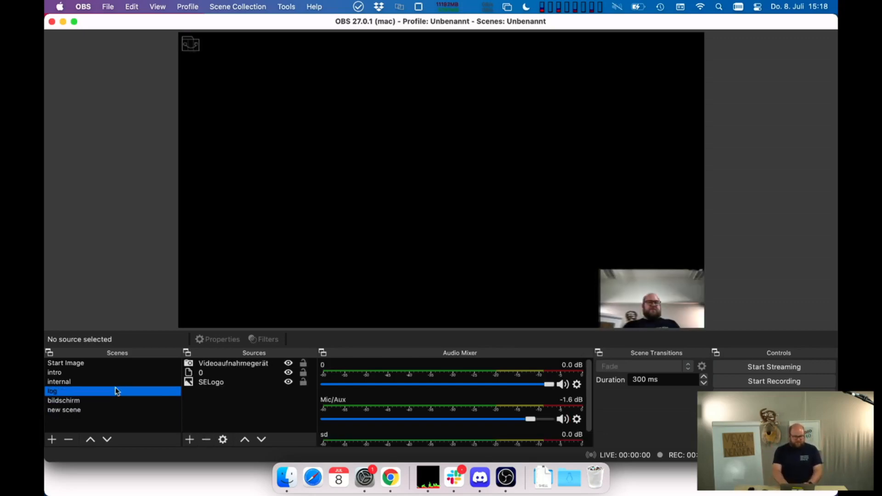
{"action": "left_click", "coordinate": [117, 372]}
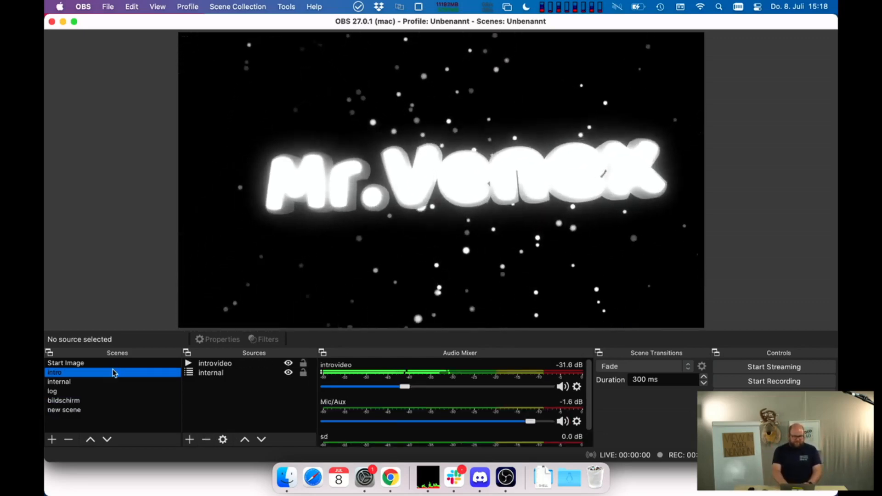
{"action": "left_click", "coordinate": [101, 366]}
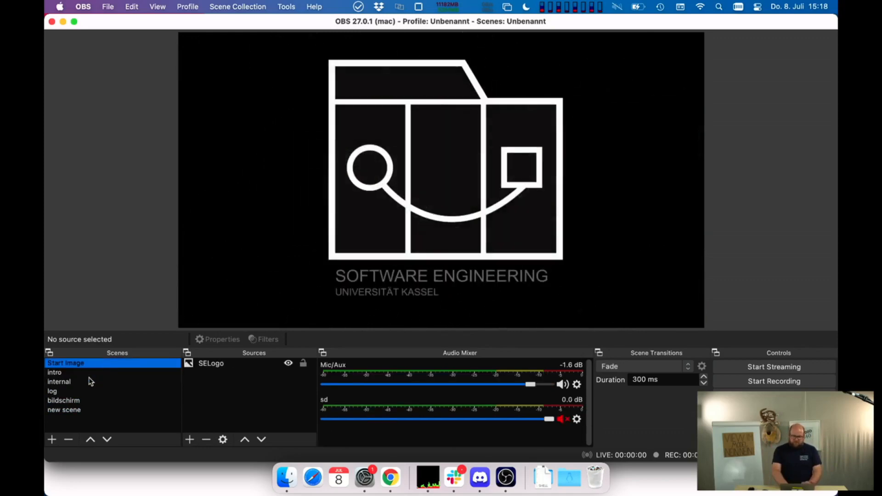
{"action": "left_click", "coordinate": [84, 374]}
{"action": "left_click", "coordinate": [82, 383]}
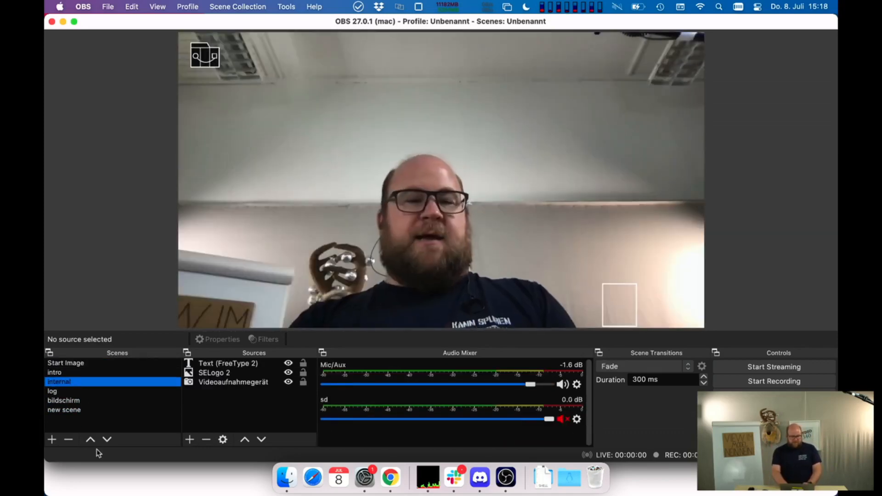
- Add a new Display Capture source with the default name to the scene "new scene"
{"action": "left_click", "coordinate": [87, 410]}
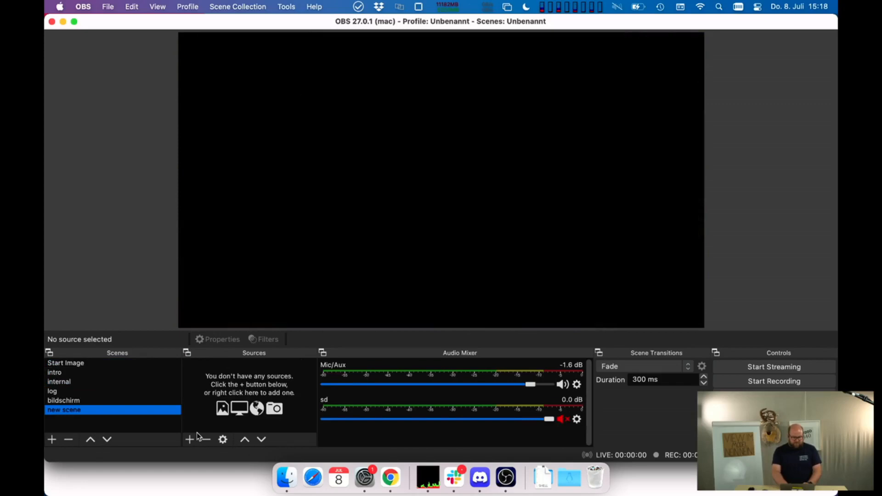
{"action": "left_click", "coordinate": [190, 439]}
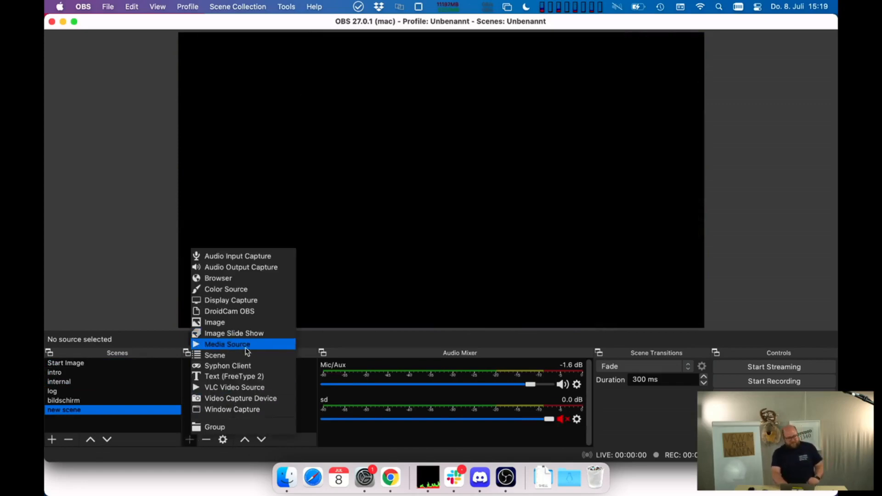
{"action": "left_click", "coordinate": [248, 301]}
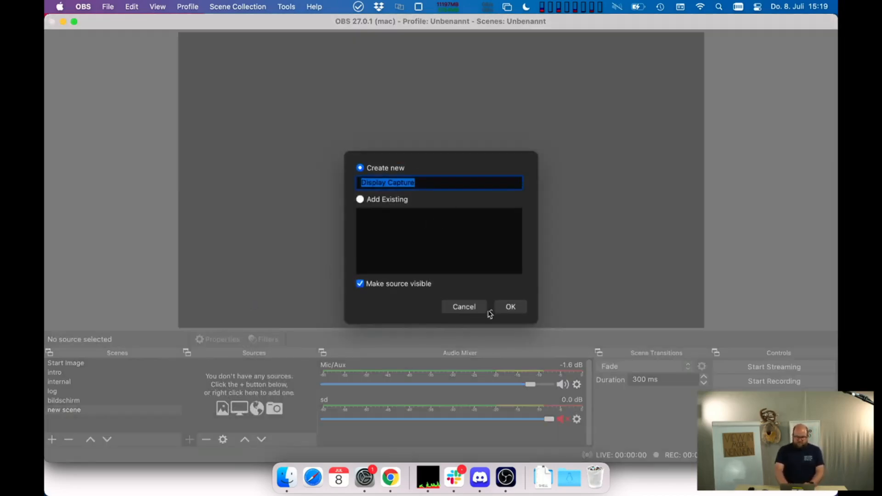
{"action": "left_click", "coordinate": [504, 307]}
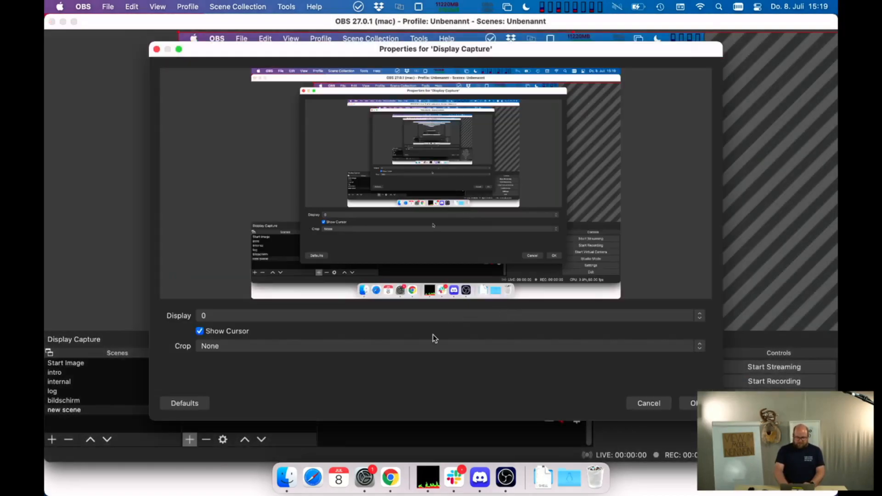
- Switch the Display Capture between displays 0 and 1 to compare them, and keep display 1 as the captured screen
{"action": "left_click", "coordinate": [389, 318]}
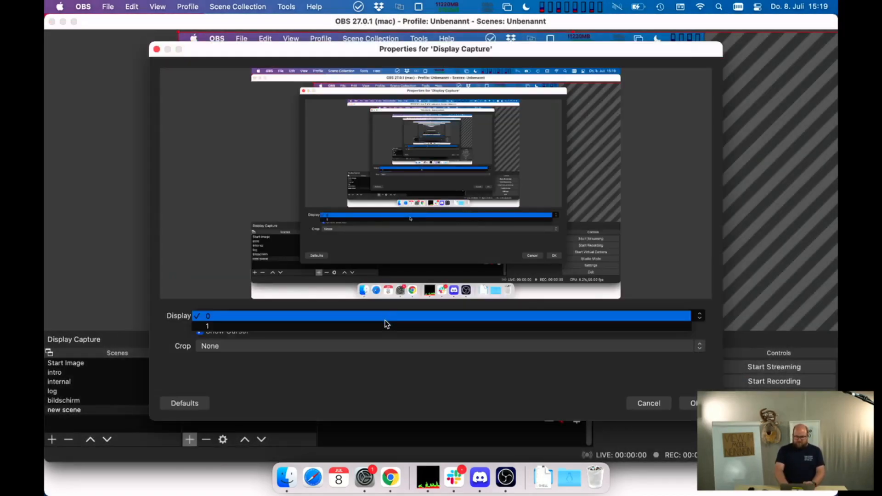
{"action": "left_click", "coordinate": [385, 327]}
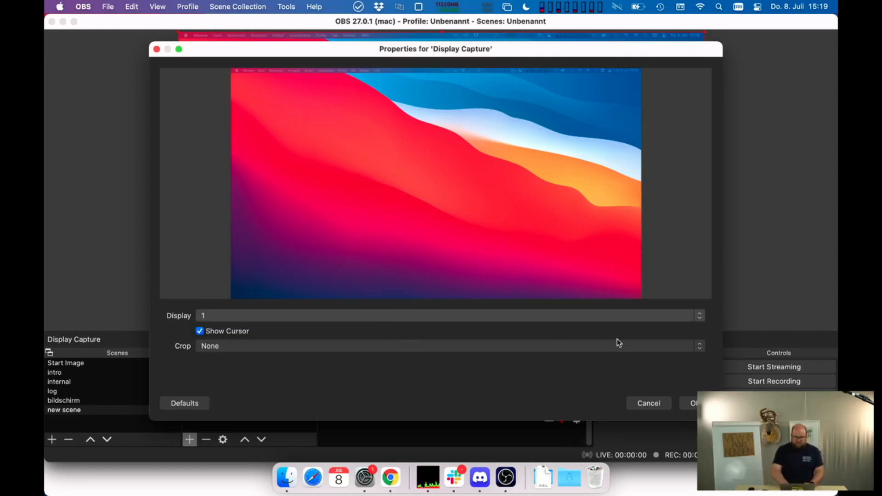
{"action": "left_click", "coordinate": [500, 314]}
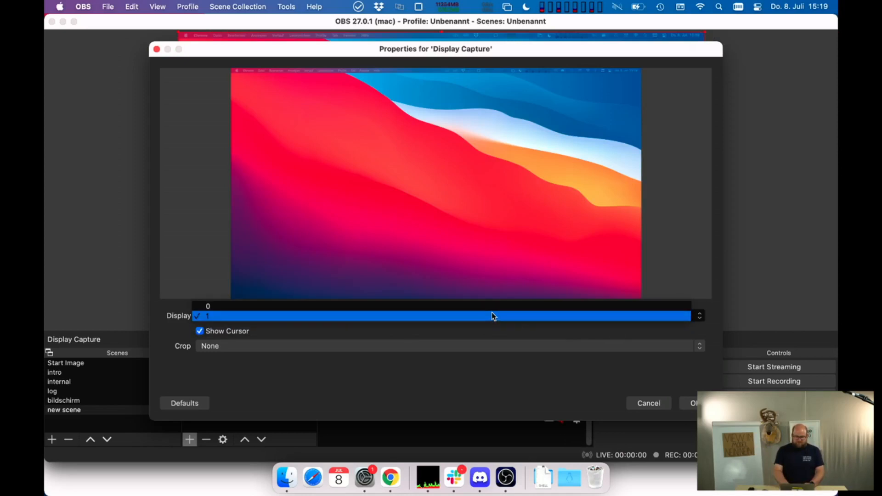
{"action": "left_click", "coordinate": [492, 305]}
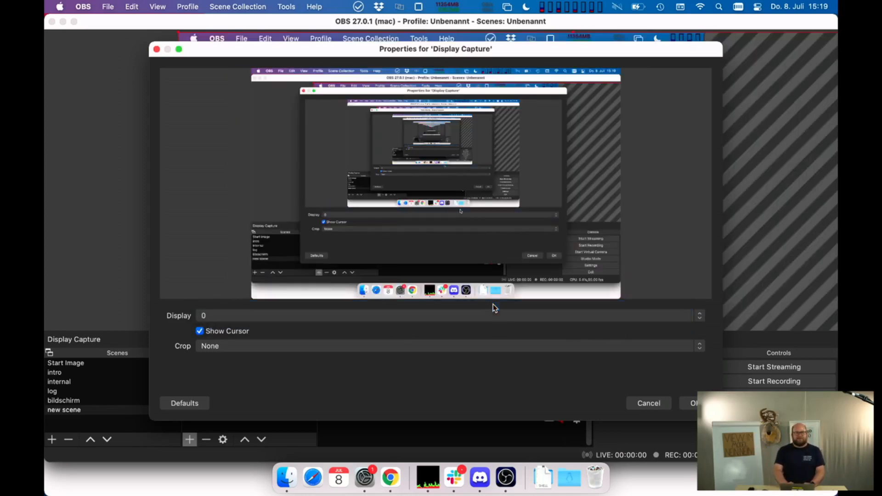
{"action": "left_click", "coordinate": [414, 315]}
{"action": "left_click", "coordinate": [410, 326]}
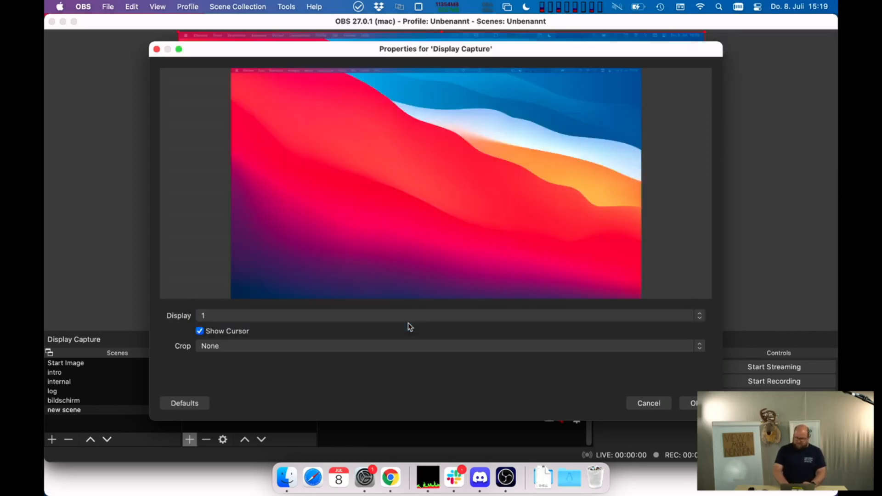
{"action": "left_click", "coordinate": [694, 404]}
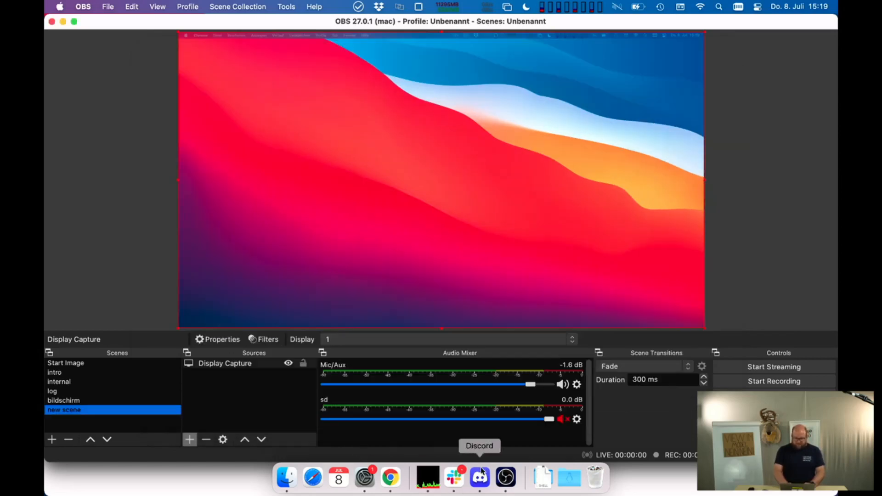
- Switch to Chrome and move the browser window with the OBS website onto the captured display
{"action": "left_click", "coordinate": [390, 478]}
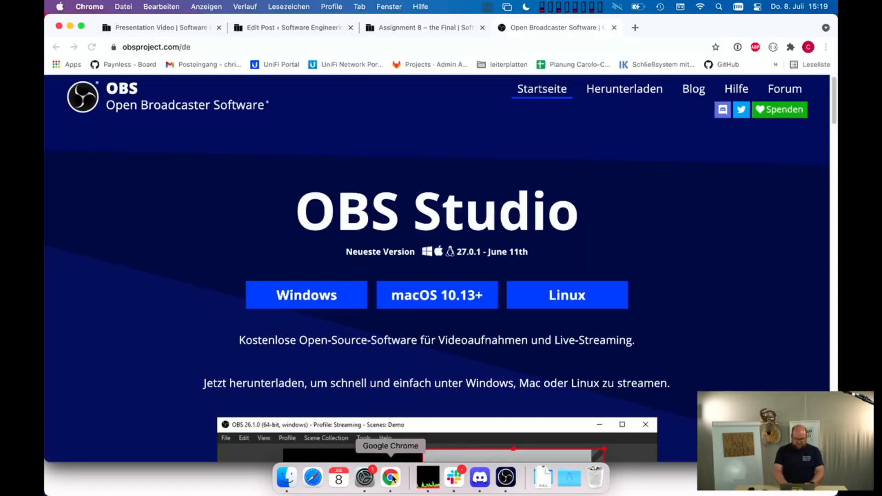
{"action": "double_click", "coordinate": [674, 28]}
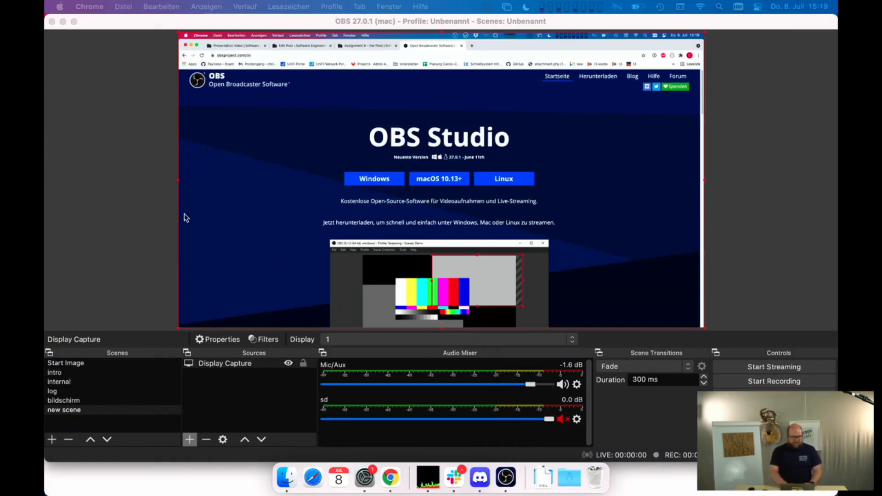
- Add a new Video Capture Device source to the scene using the FaceTime HD-Kamera (integriert) with the 1280x720 preset
{"action": "left_click", "coordinate": [190, 440]}
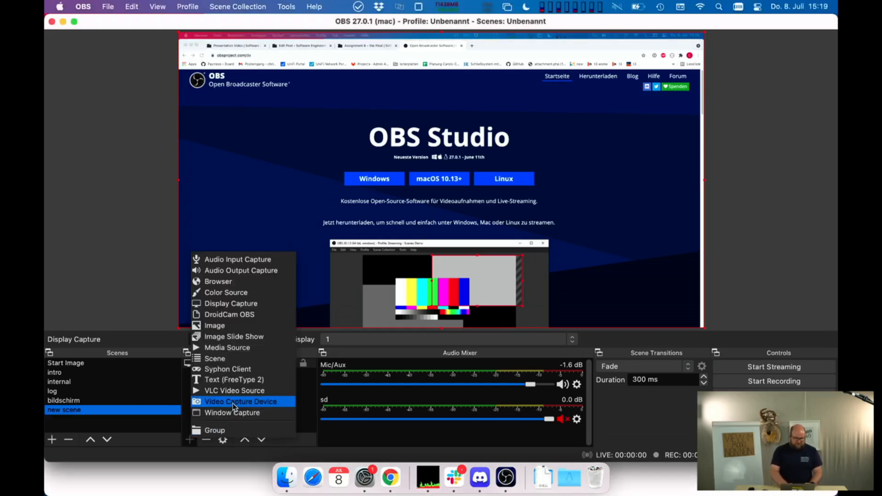
{"action": "left_click", "coordinate": [234, 403]}
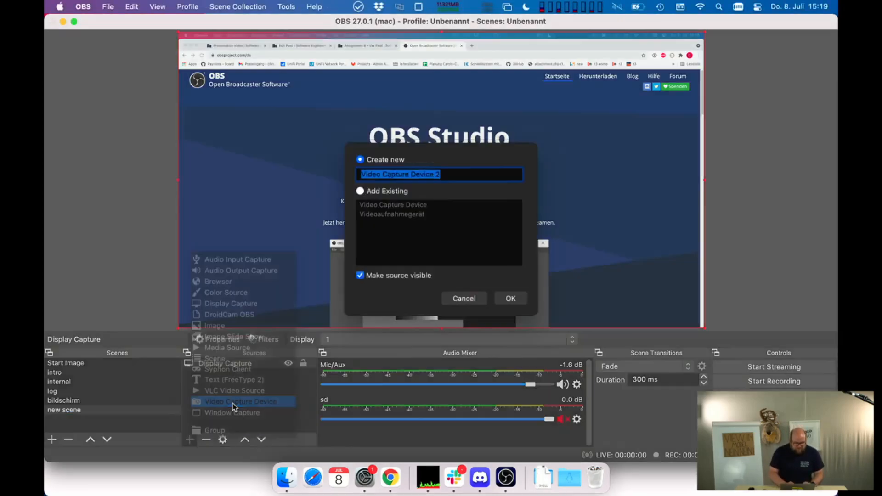
{"action": "left_click", "coordinate": [511, 307]}
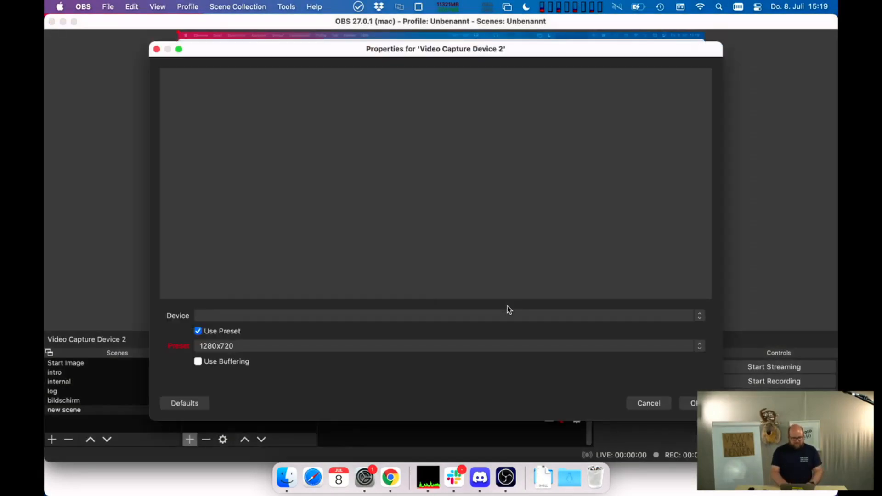
{"action": "left_click", "coordinate": [473, 316]}
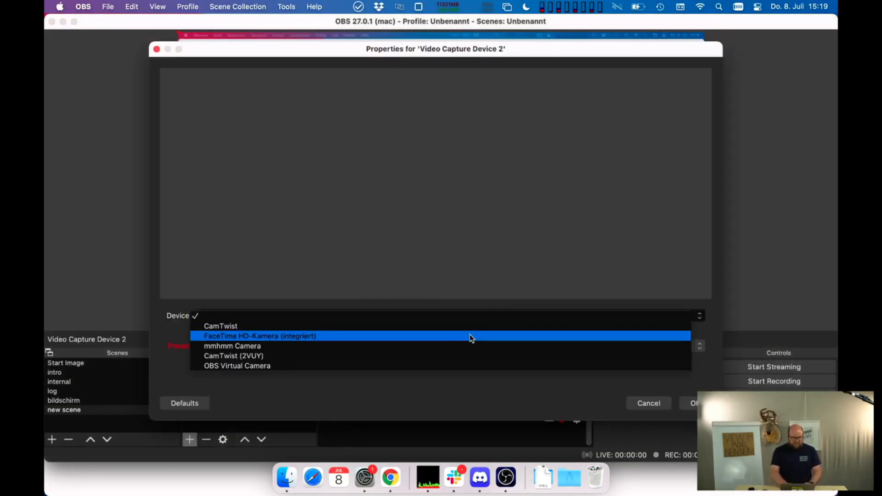
{"action": "left_click", "coordinate": [470, 336]}
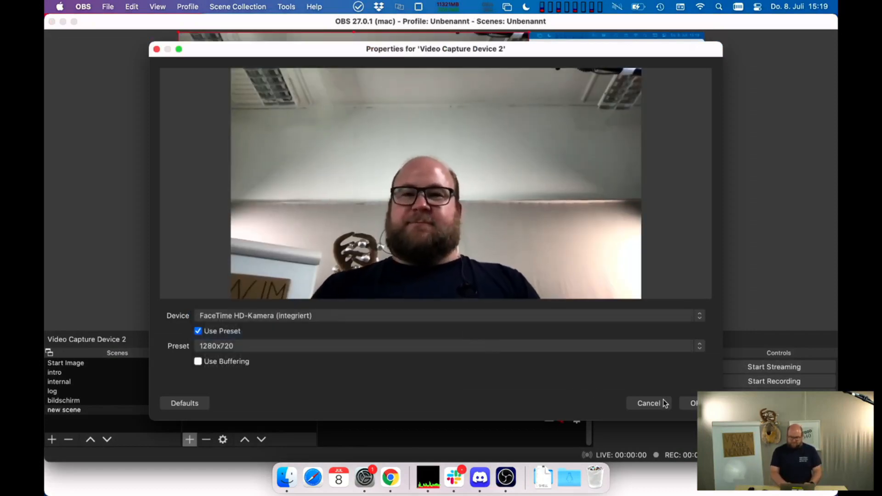
{"action": "left_click", "coordinate": [688, 403]}
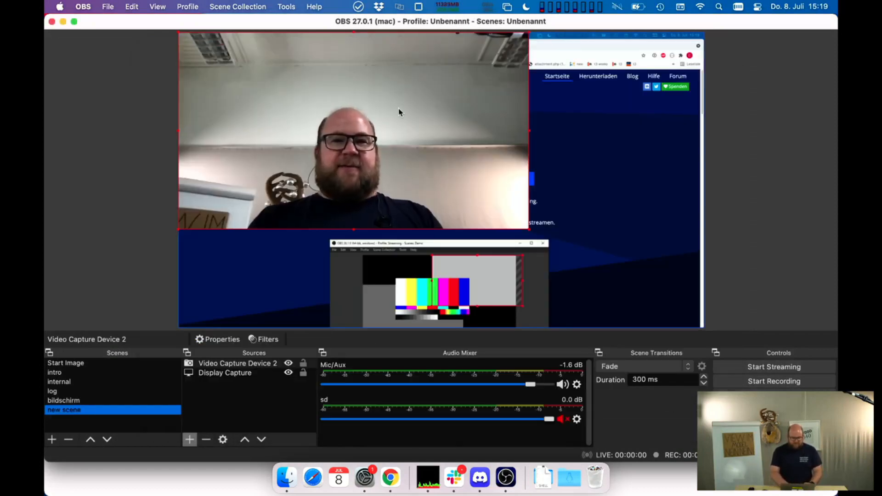
- Place the webcam image in the lower-right corner of the canvas and shrink it to about a fifth of the canvas width
{"action": "left_click_drag", "start_coordinate": [351, 101], "coordinate": [525, 197]}
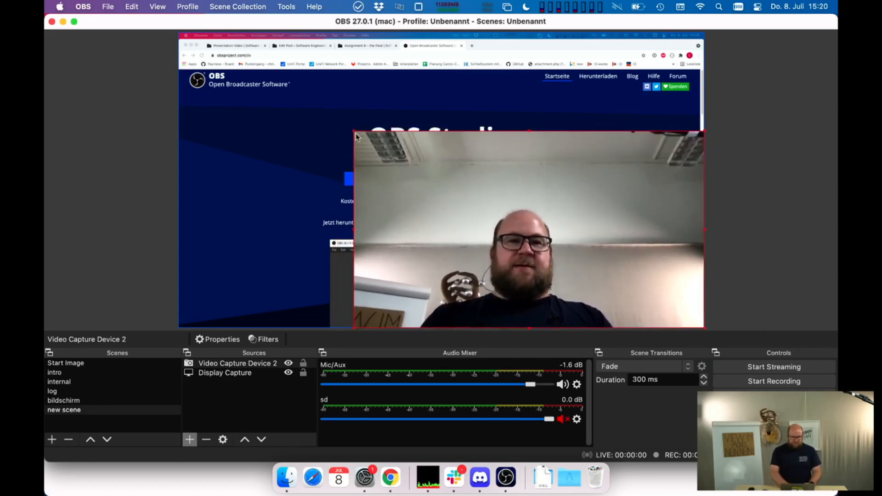
{"action": "left_click_drag", "start_coordinate": [354, 132], "coordinate": [597, 268]}
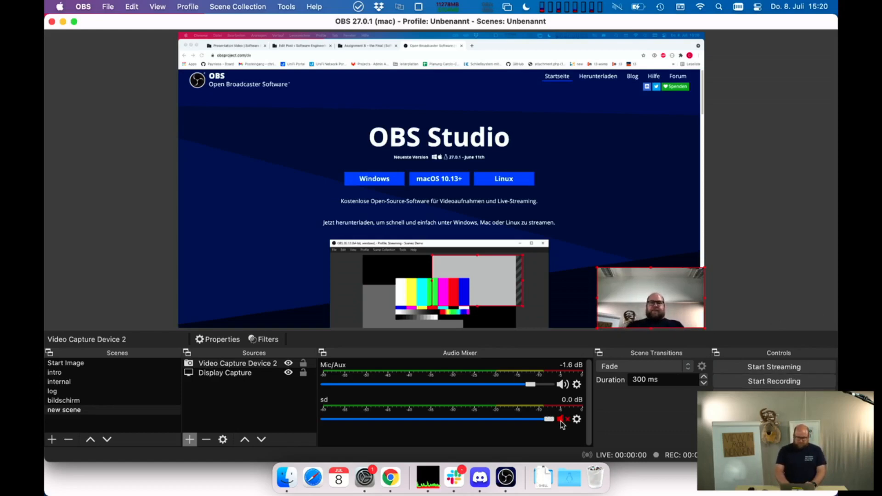
- Set the Mic/Aux audio input device to MacBook Pro Mikrofon
{"action": "left_click", "coordinate": [577, 385]}
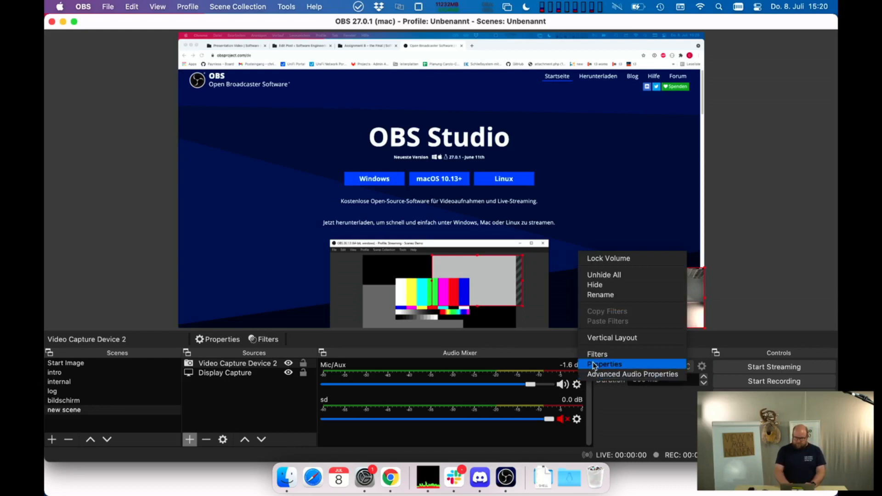
{"action": "left_click", "coordinate": [423, 403]}
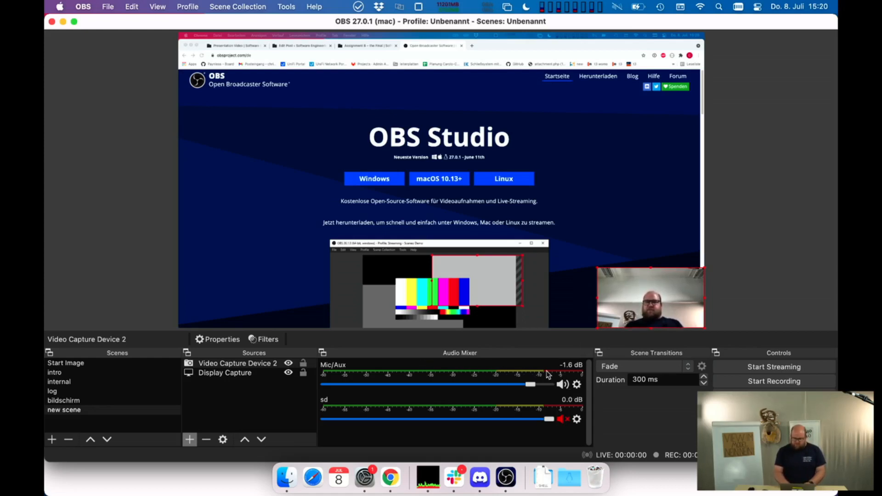
{"action": "left_click", "coordinate": [577, 384]}
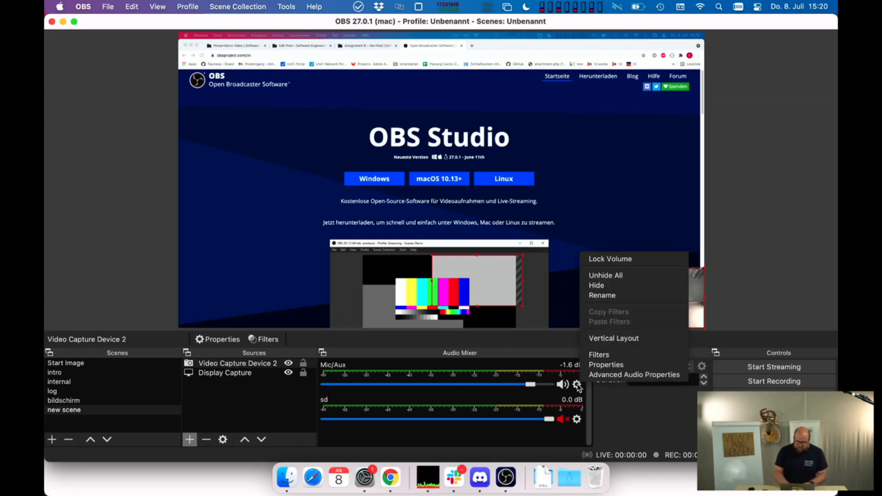
{"action": "left_click", "coordinate": [607, 365]}
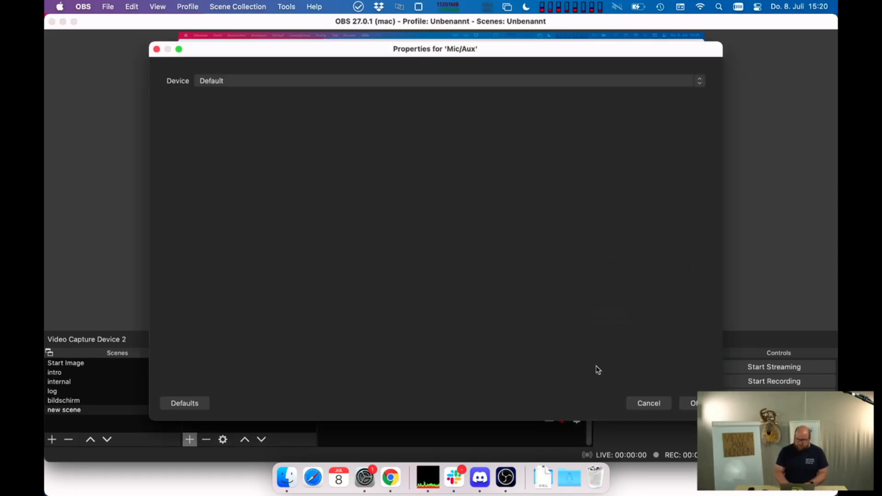
{"action": "left_click", "coordinate": [466, 80]}
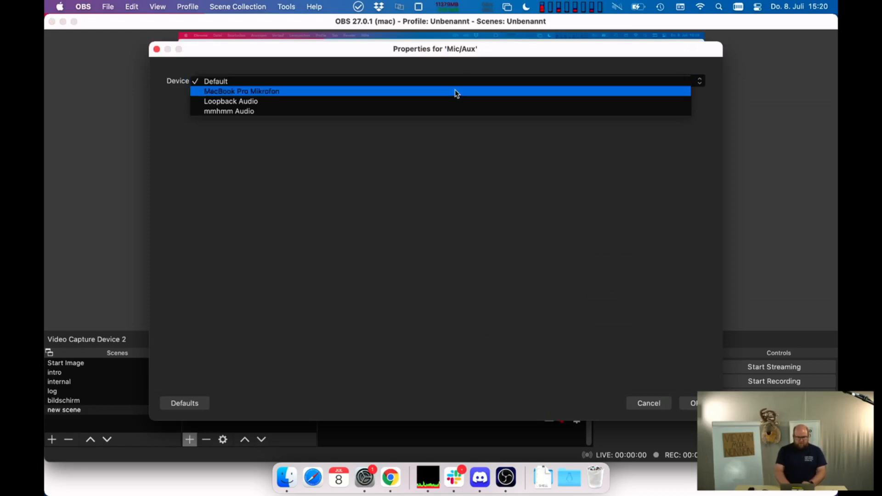
{"action": "left_click", "coordinate": [456, 92]}
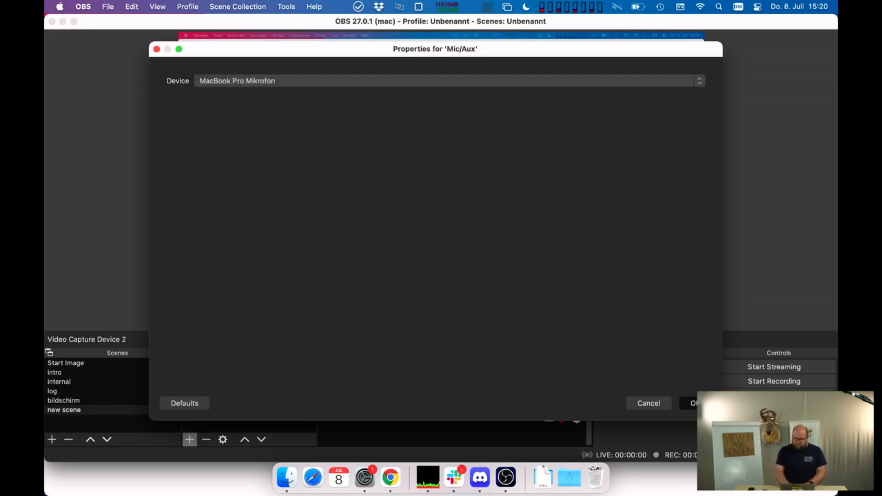
{"action": "left_click", "coordinate": [690, 403]}
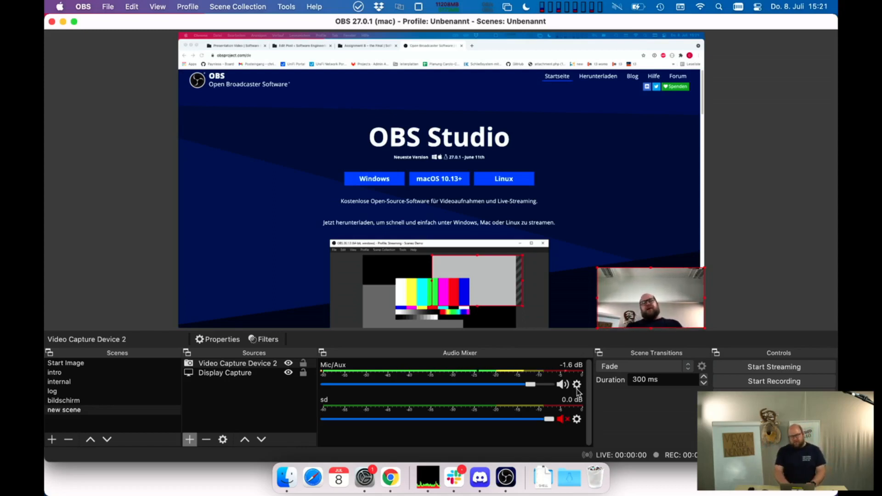
- Open the audio filters of the Mic/Aux input
{"action": "left_click", "coordinate": [578, 387]}
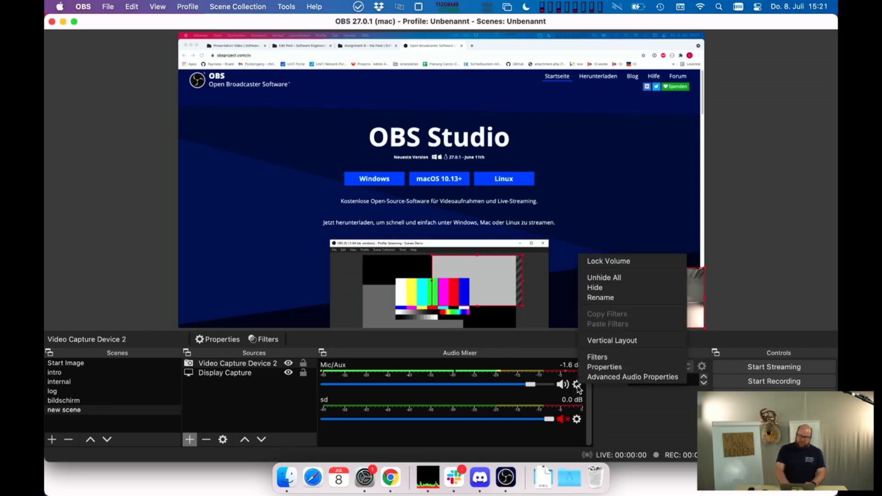
{"action": "left_click", "coordinate": [606, 363]}
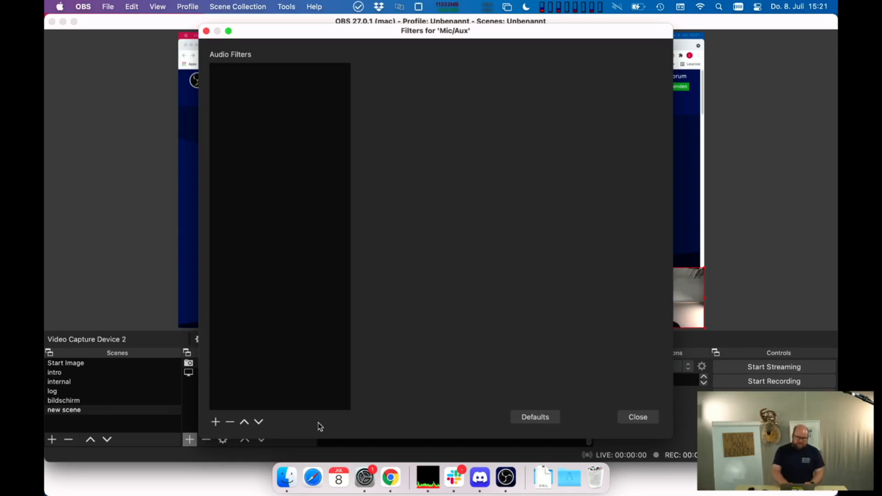
- Try adding a Noise Gate filter to the Mic/Aux input, and remove that filter again
{"action": "left_click", "coordinate": [215, 422]}
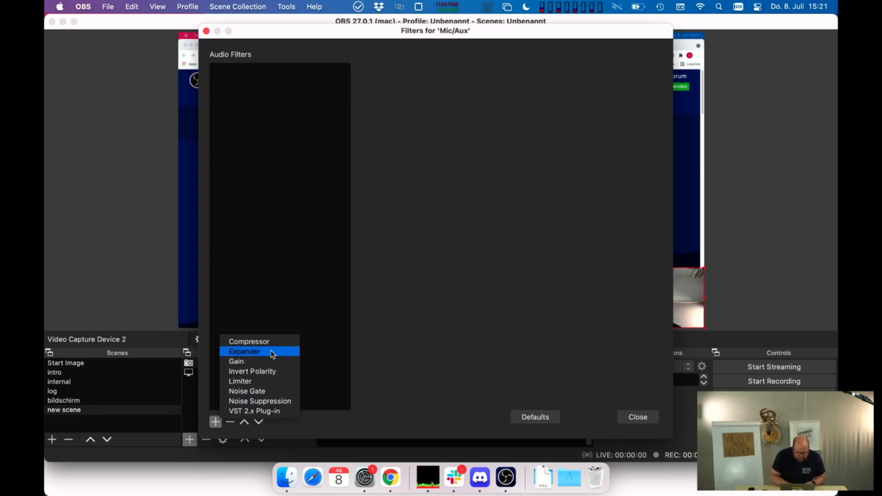
{"action": "left_click", "coordinate": [261, 392]}
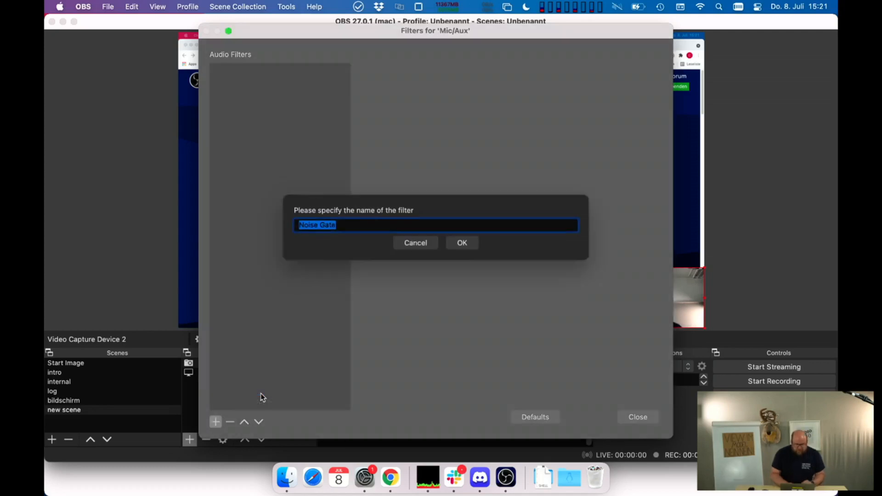
{"action": "left_click", "coordinate": [471, 246]}
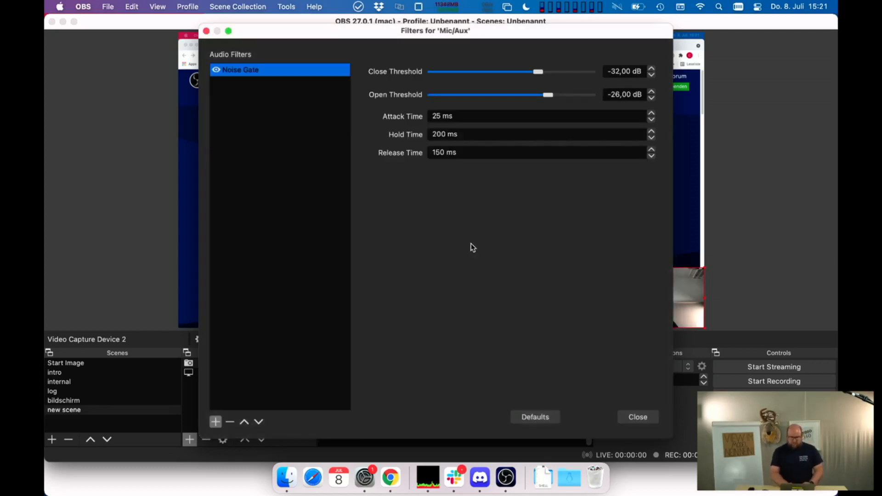
{"action": "left_click", "coordinate": [228, 423]}
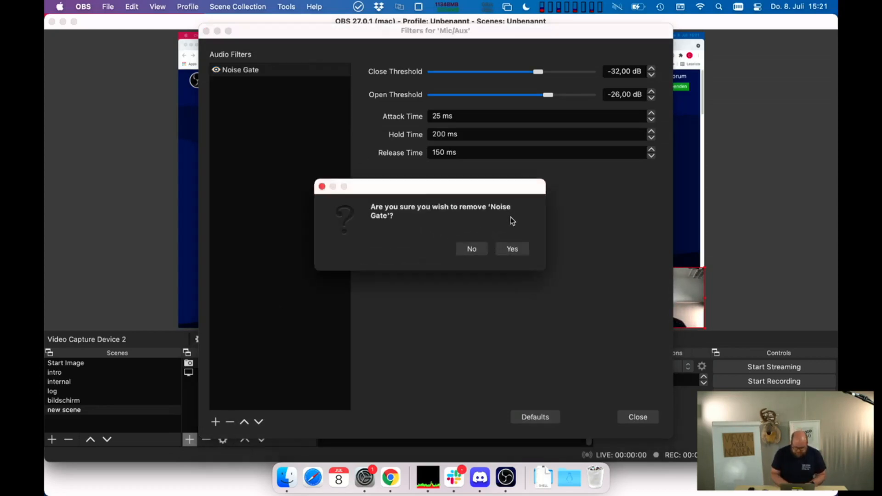
{"action": "left_click", "coordinate": [510, 248]}
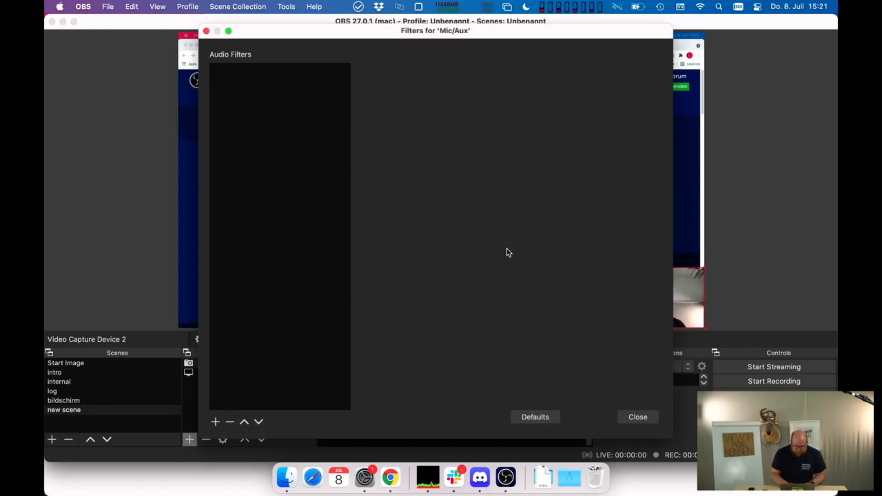
- Add a Noise Suppression filter with the RNNoise (good quality, more CPU usage) method to the Mic/Aux input, and close its filters
{"action": "left_click", "coordinate": [215, 421]}
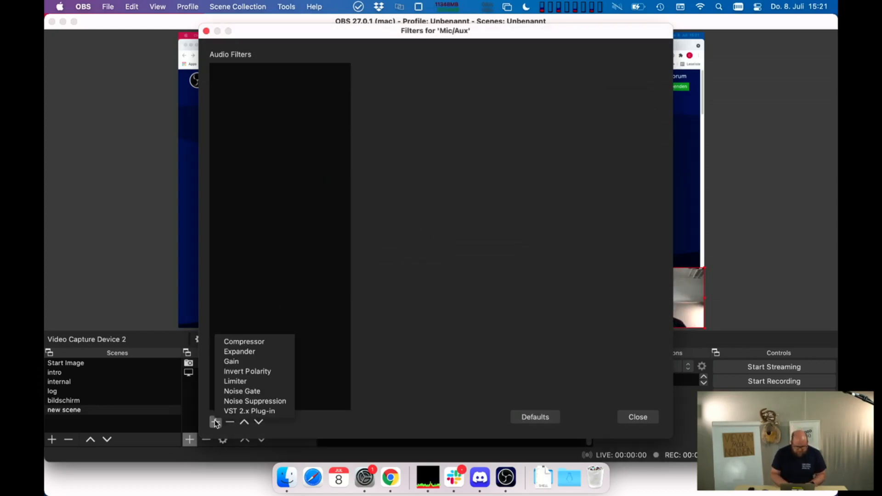
{"action": "left_click", "coordinate": [260, 406]}
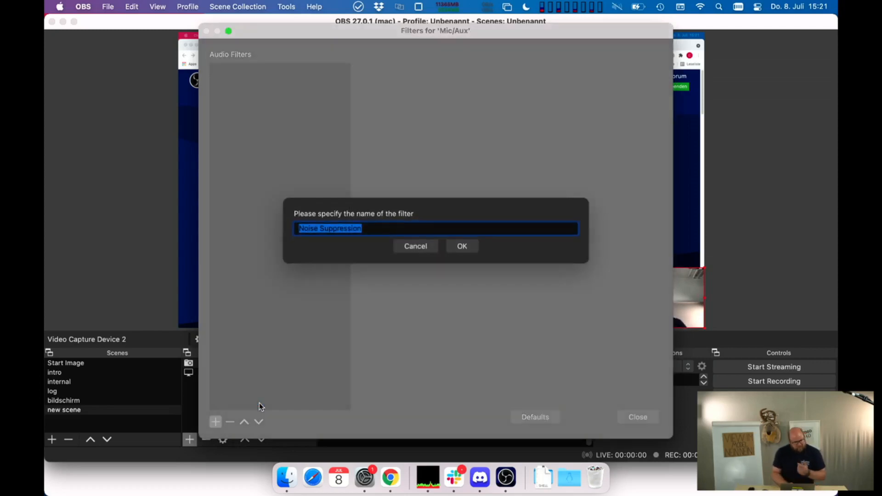
{"action": "left_click", "coordinate": [472, 248]}
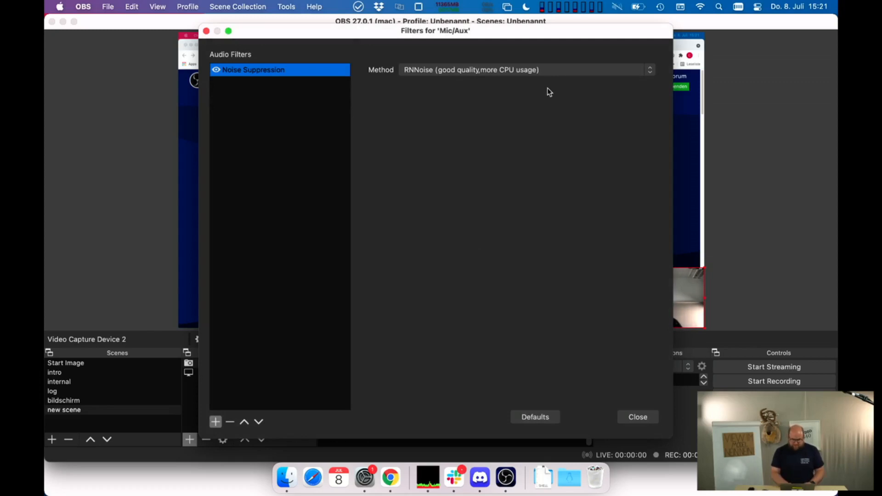
{"action": "left_click", "coordinate": [568, 70]}
{"action": "left_click", "coordinate": [548, 154]}
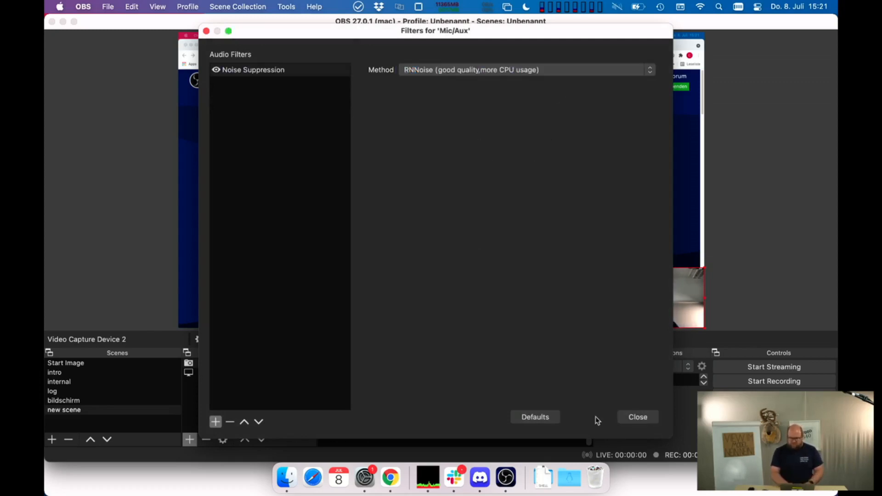
{"action": "left_click", "coordinate": [637, 418]}
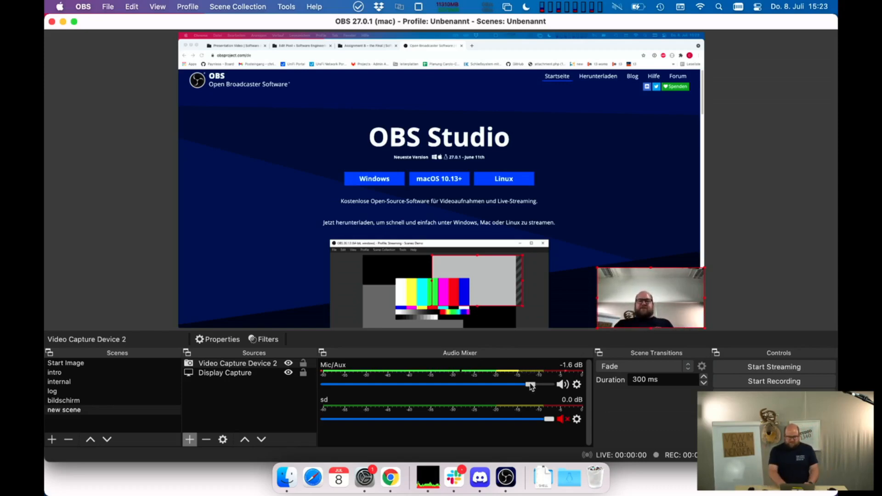
- Set the Mic/Aux volume to about -0.5 dB and start recording
{"action": "mouse_move", "coordinate": [531, 386]}
{"action": "left_mouse_down"}
{"action": "mouse_move", "coordinate": [499, 388]}
{"action": "mouse_move", "coordinate": [543, 392]}
{"action": "left_mouse_up"}
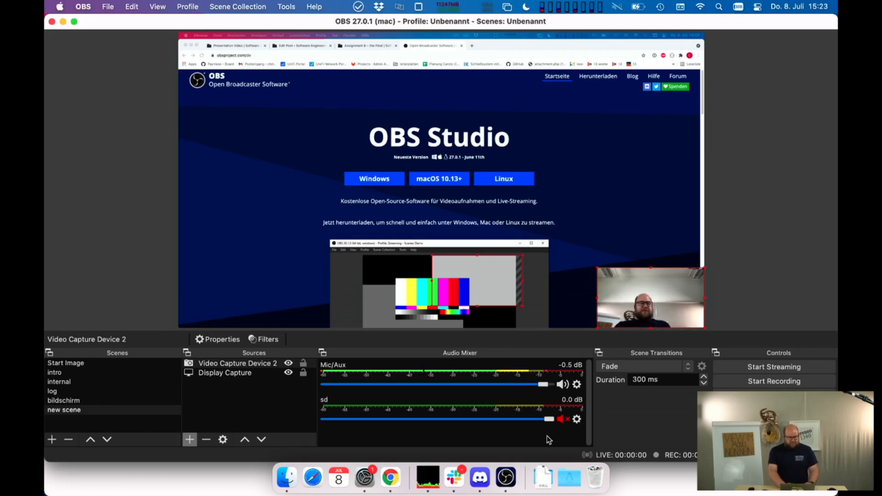
{"action": "left_click", "coordinate": [779, 381]}
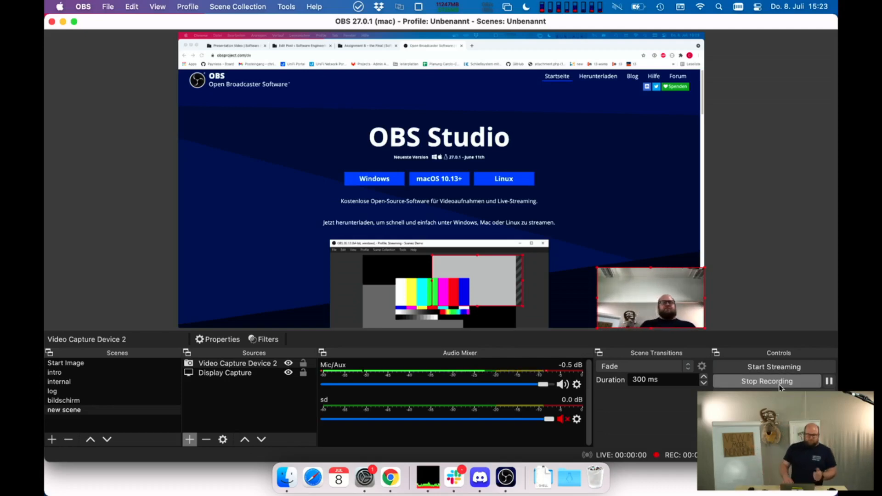
- Switch the running recording through the Start Image, intro and internal scenes to new scene
{"action": "left_click", "coordinate": [84, 363]}
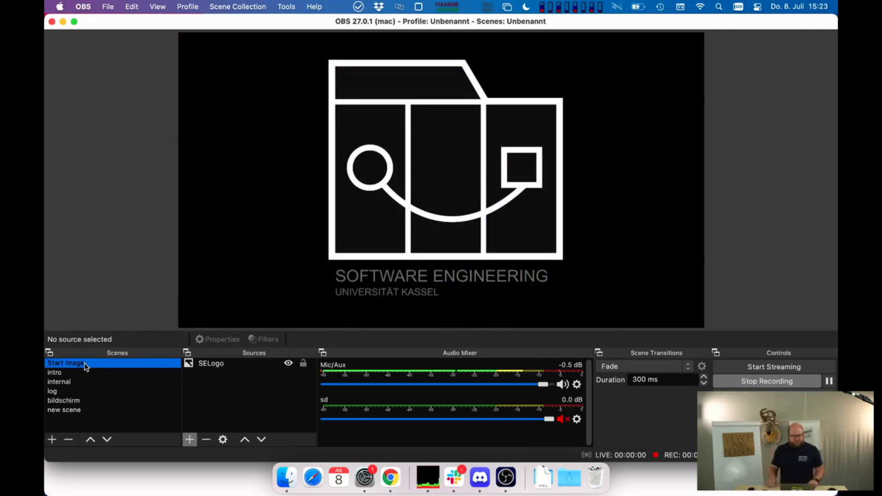
{"action": "left_click", "coordinate": [82, 373]}
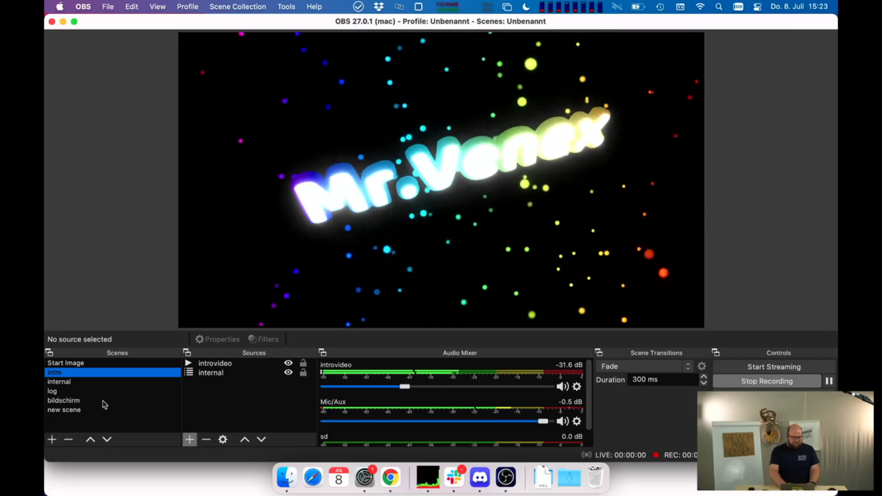
{"action": "left_click", "coordinate": [85, 382]}
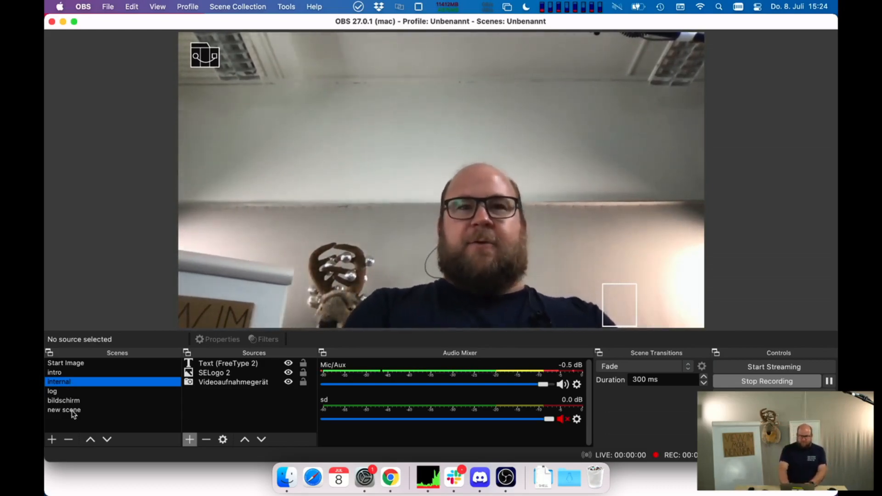
{"action": "left_click", "coordinate": [72, 411]}
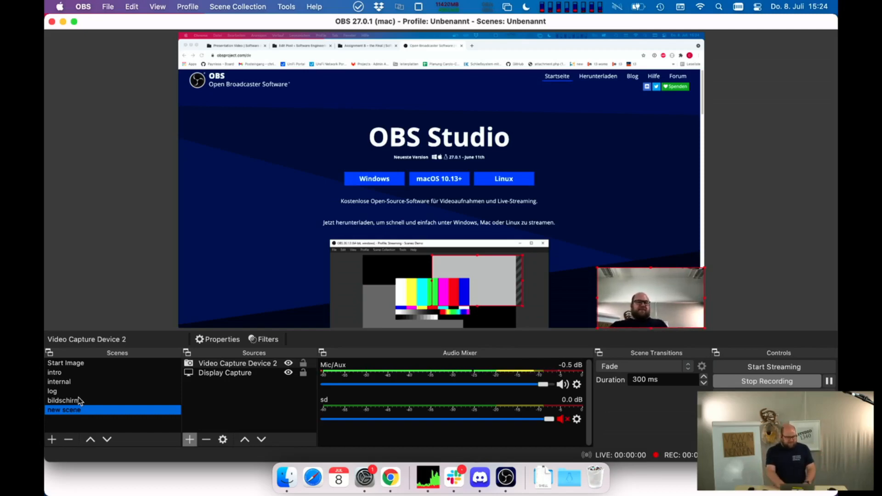
- Show the bildschirm, internal, intro and log scenes in the recording, return to new scene, and stop recording
{"action": "left_click", "coordinate": [79, 402]}
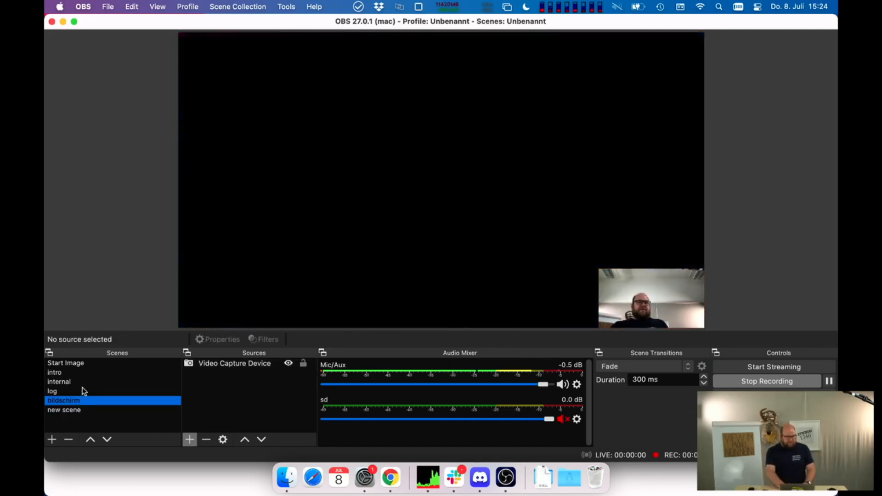
{"action": "left_click", "coordinate": [84, 383]}
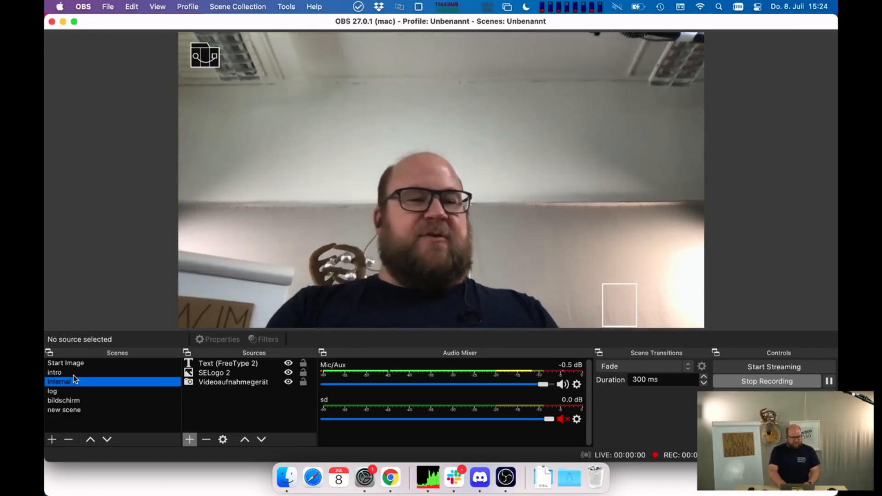
{"action": "left_click", "coordinate": [73, 374]}
{"action": "left_click", "coordinate": [67, 393]}
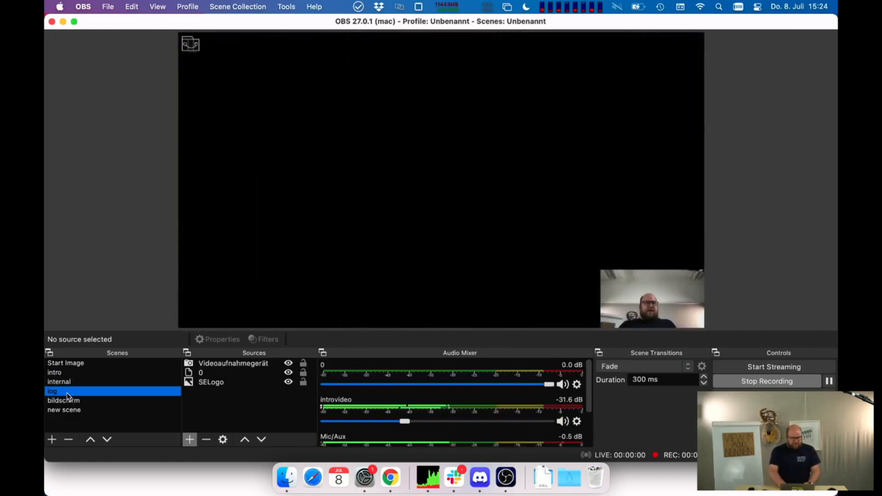
{"action": "left_click", "coordinate": [68, 408]}
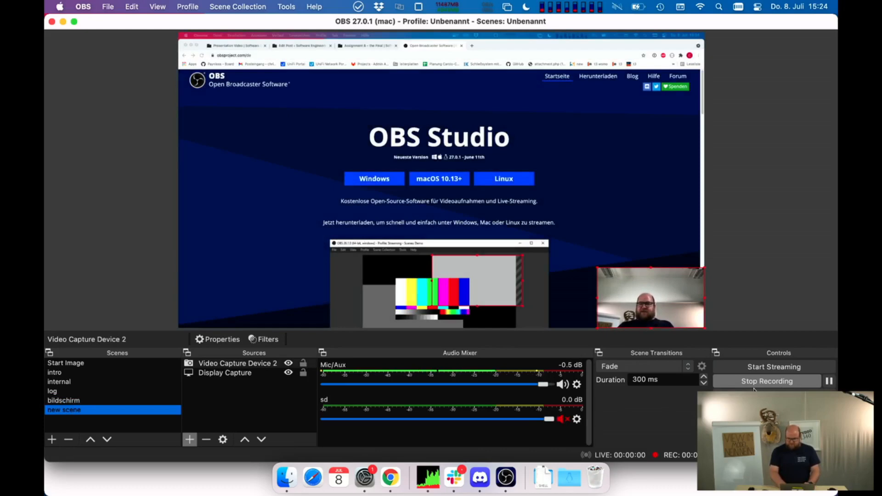
{"action": "left_click", "coordinate": [768, 382]}
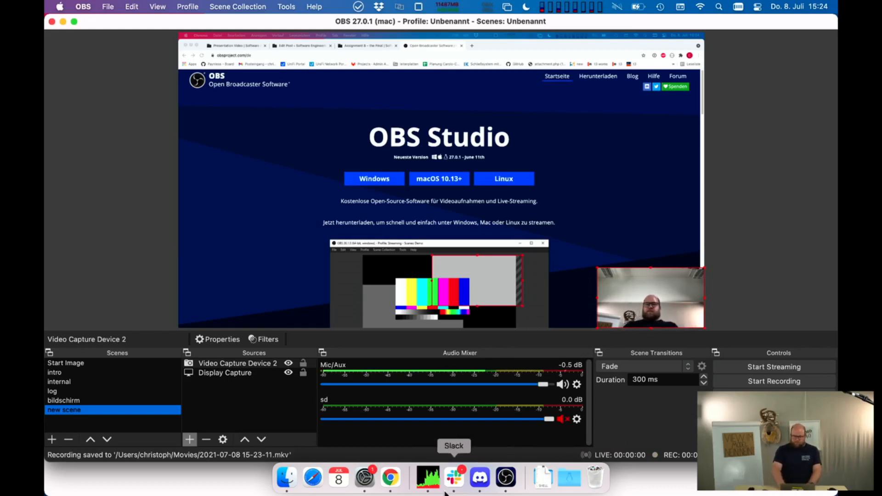
- Quit Slack
{"action": "right_click", "coordinate": [456, 480]}
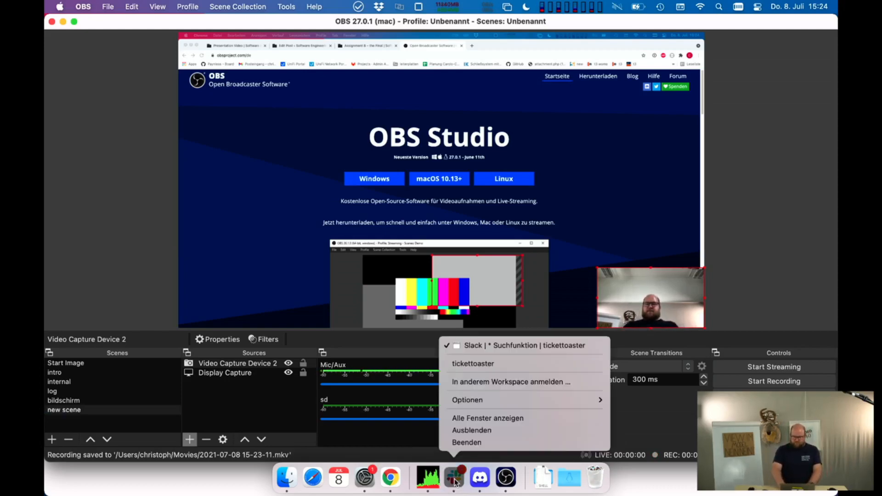
{"action": "left_click", "coordinate": [466, 443]}
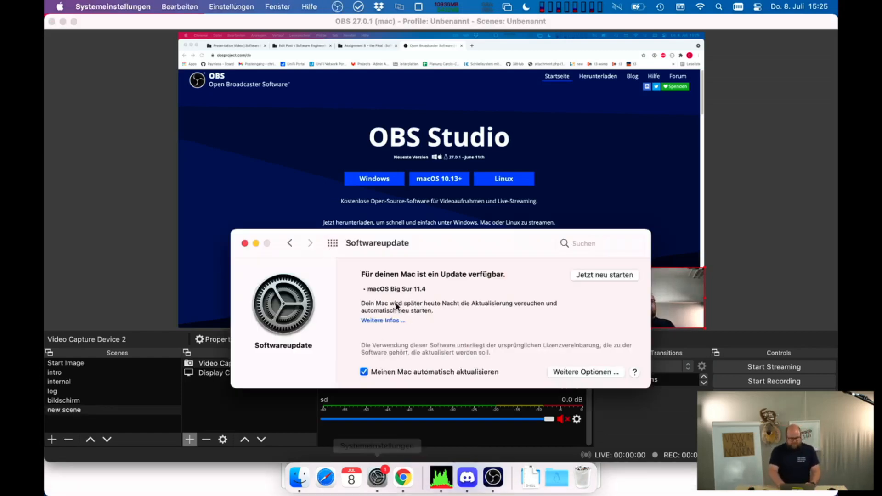
- Switch to Chrome, open the Presentation Video draft from the list of all WordPress posts, and publish it
{"action": "left_click", "coordinate": [297, 476]}
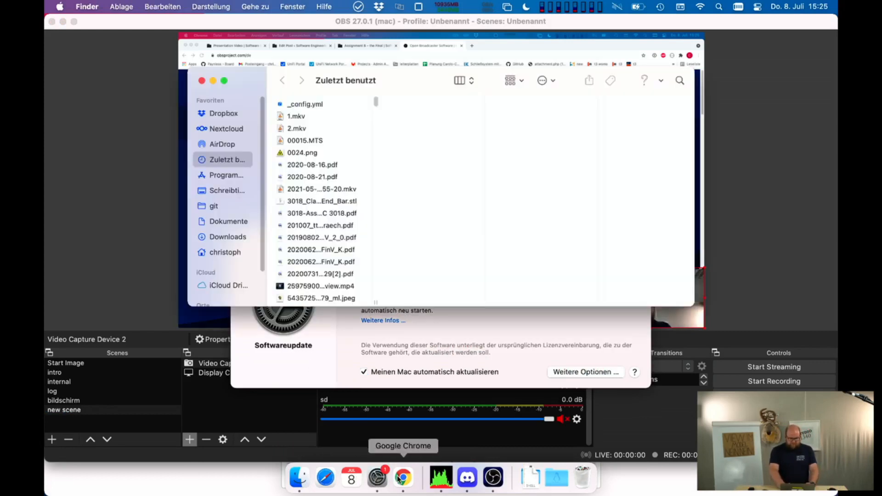
{"action": "left_click", "coordinate": [376, 478]}
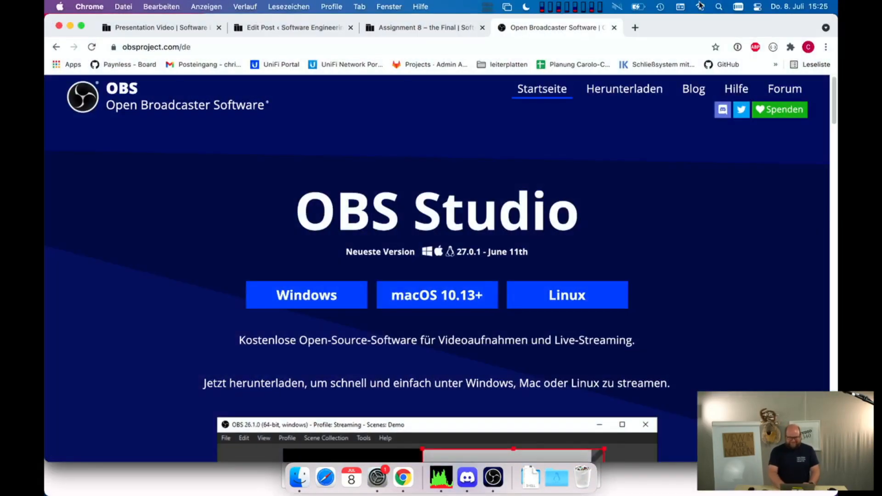
{"action": "left_click", "coordinate": [287, 28]}
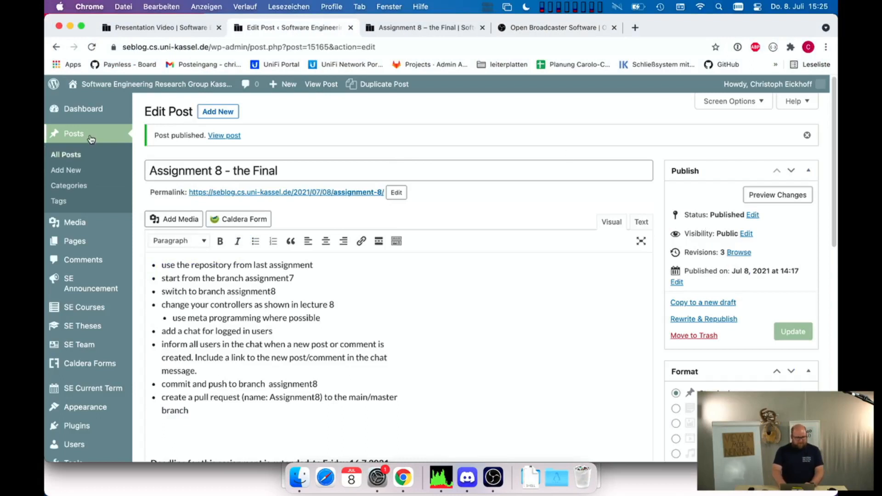
{"action": "left_click", "coordinate": [85, 157]}
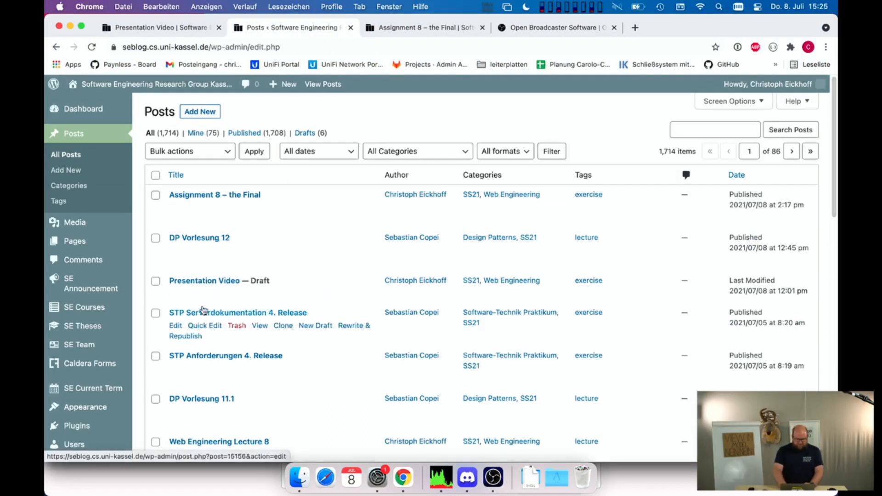
{"action": "left_click", "coordinate": [178, 294]}
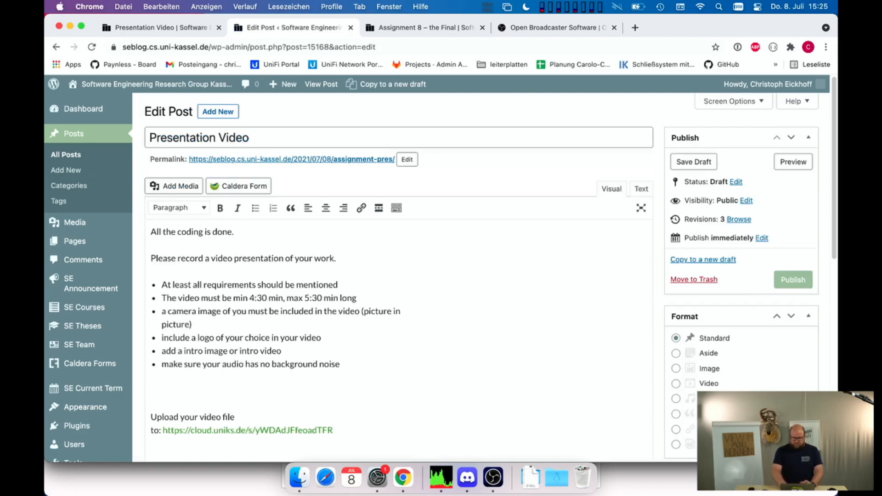
{"action": "left_click", "coordinate": [786, 282]}
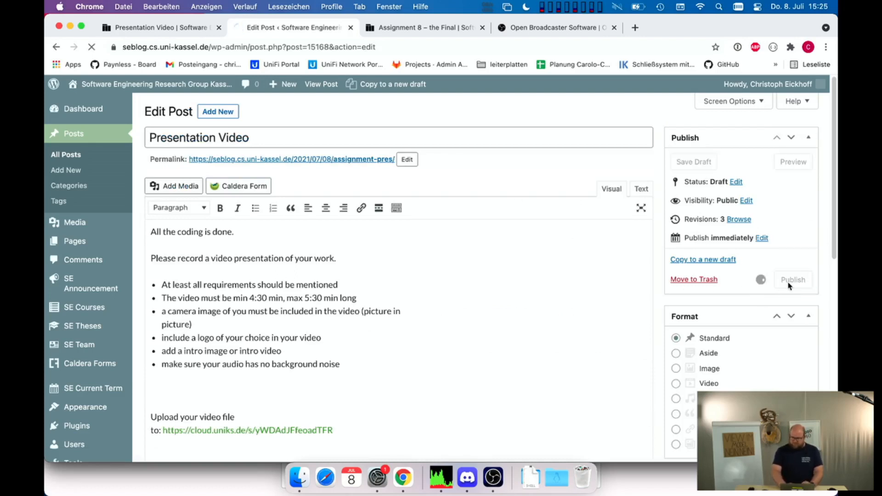
- Open the Presentation Video assignment from the exercise list on the public Web Engineering course page
{"action": "left_click", "coordinate": [170, 27]}
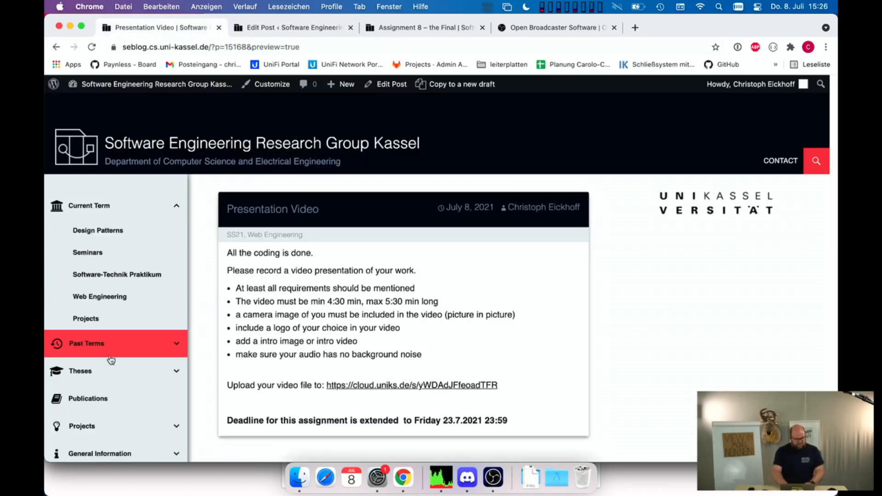
{"action": "left_click", "coordinate": [127, 300]}
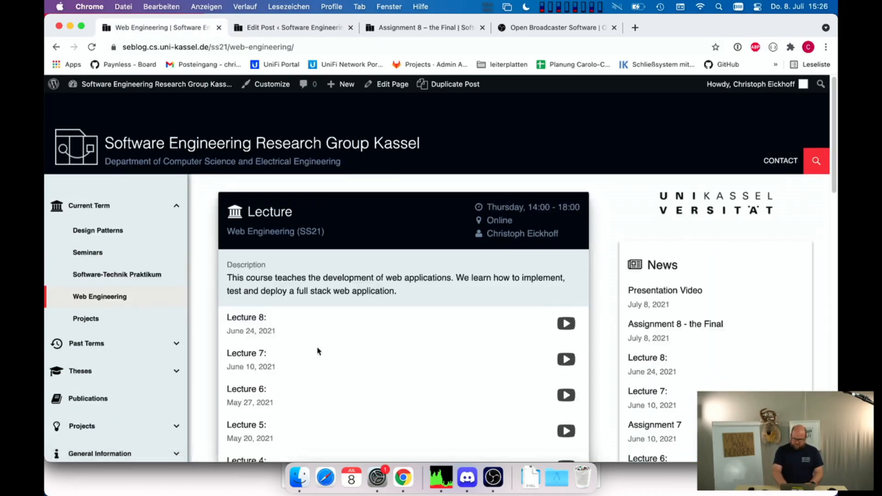
{"action": "scroll", "coordinate": [317, 350], "scroll_direction": "down", "scroll_amount": 10}
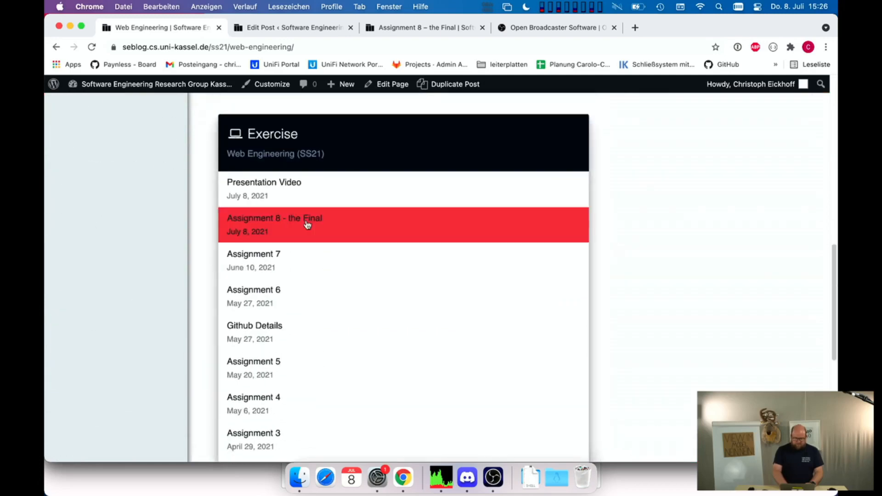
{"action": "left_click", "coordinate": [284, 183]}
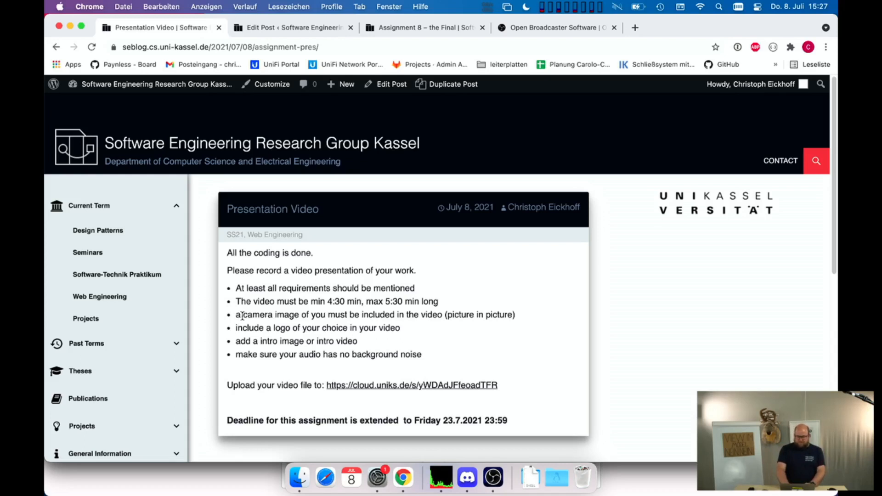
- Examine the camera image and logo requirements and the linked upload page of the Presentation Video assignment
{"action": "left_click_drag", "start_coordinate": [242, 316], "coordinate": [304, 311]}
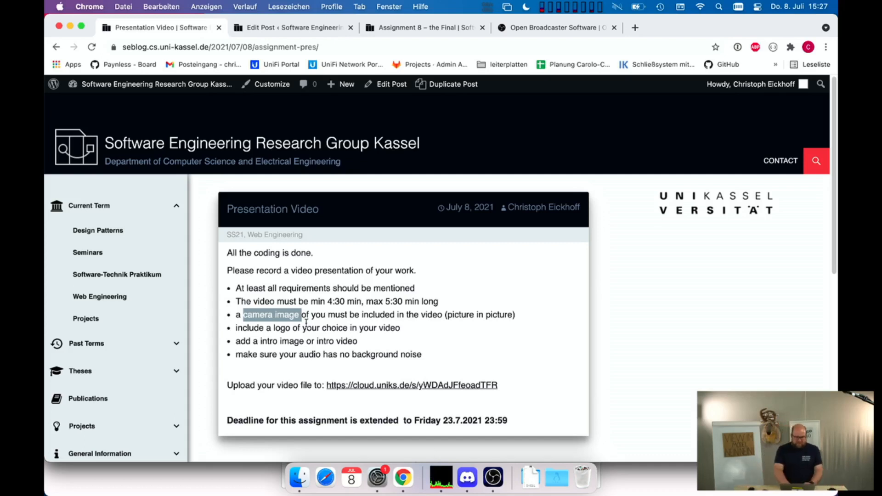
{"action": "left_click", "coordinate": [385, 387]}
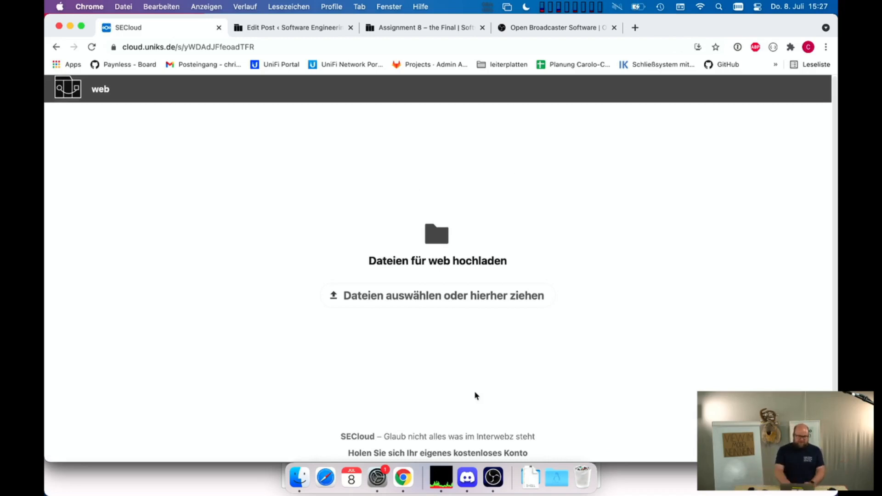
{"action": "key", "text": "super+bracketleft"}
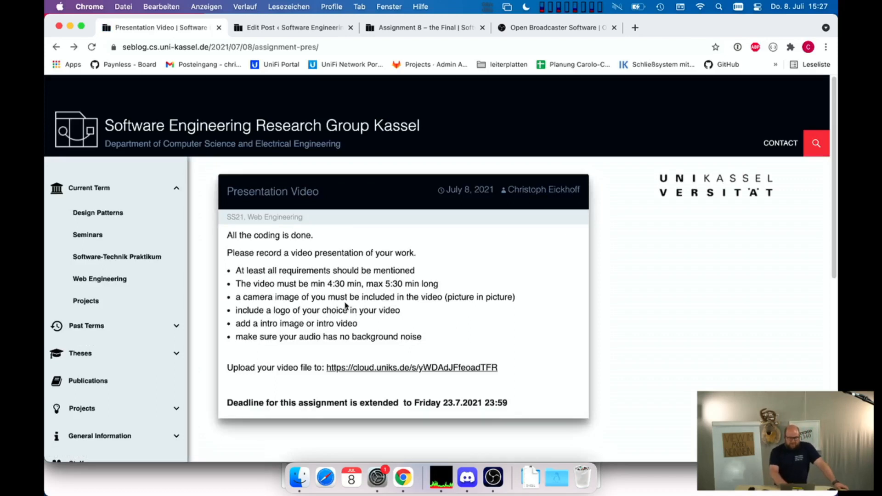
{"action": "triple_click", "coordinate": [352, 297]}
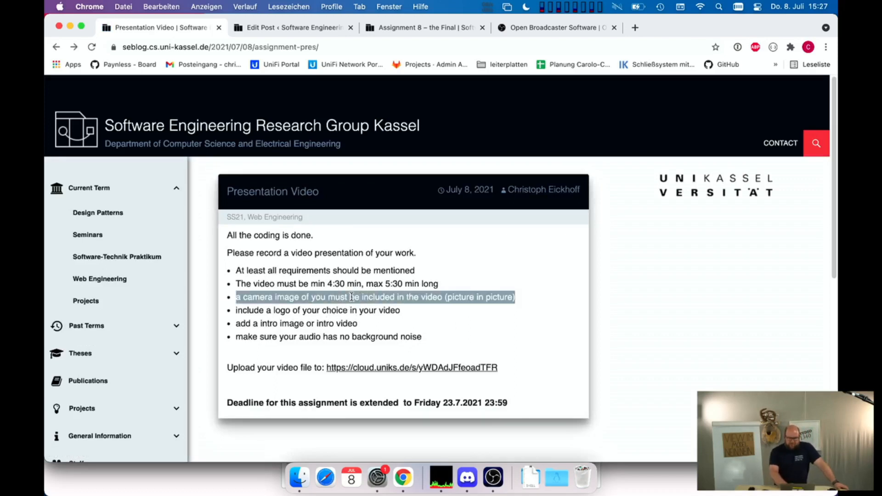
{"action": "left_click", "coordinate": [311, 310]}
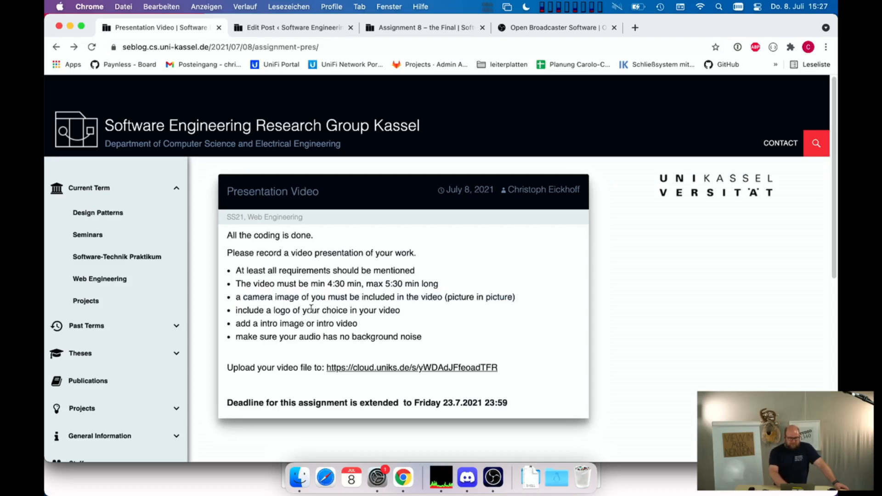
{"action": "double_click", "coordinate": [311, 309]}
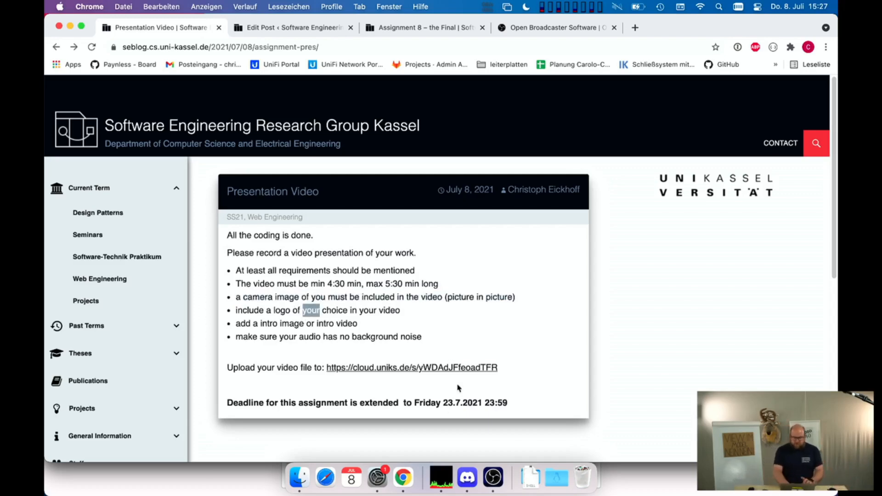
- Switch back to OBS
{"action": "left_click", "coordinate": [493, 479]}
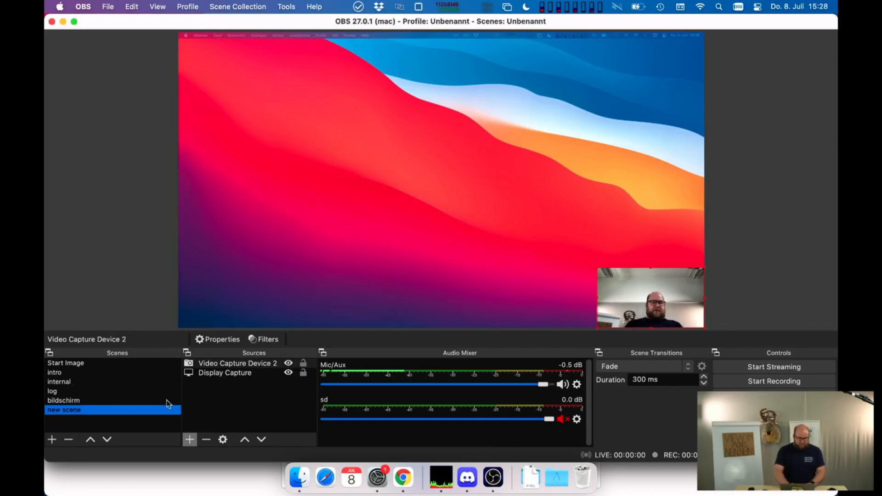
- Show the internal scene with its logo briefly and create a new image source named Image in the scene called new scene
{"action": "left_click", "coordinate": [59, 382]}
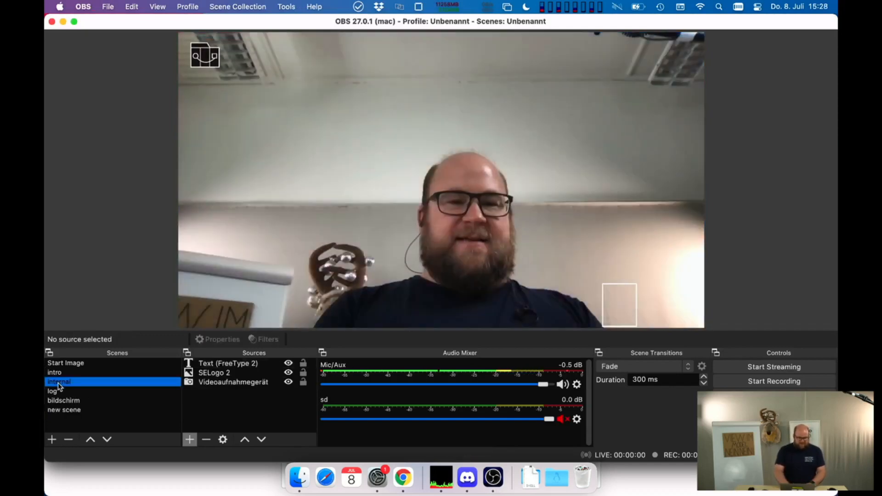
{"action": "left_click", "coordinate": [69, 409]}
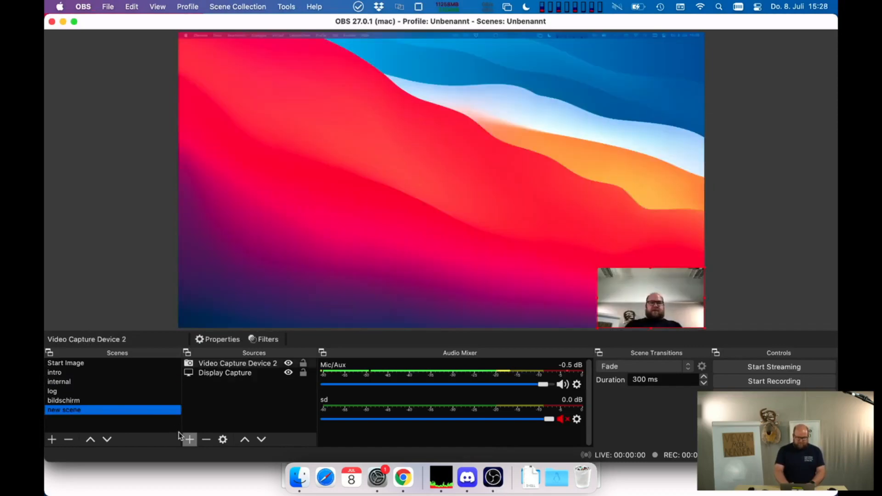
{"action": "left_click", "coordinate": [189, 439]}
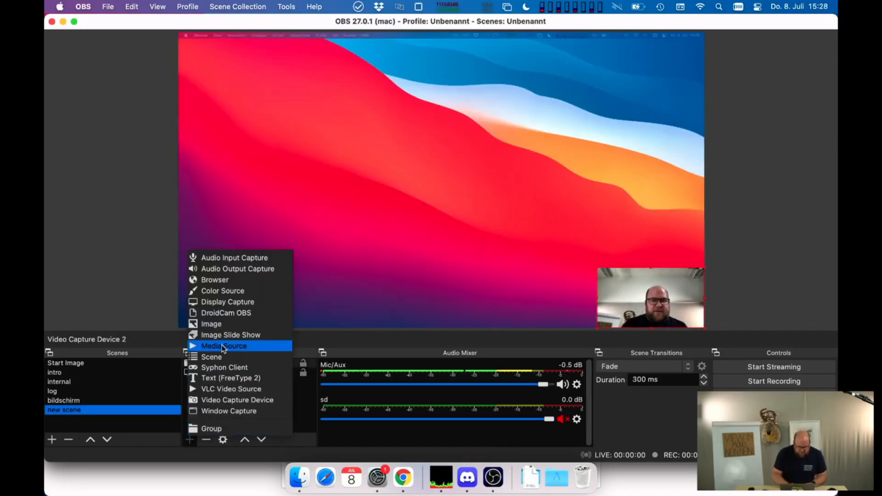
{"action": "left_click", "coordinate": [227, 325]}
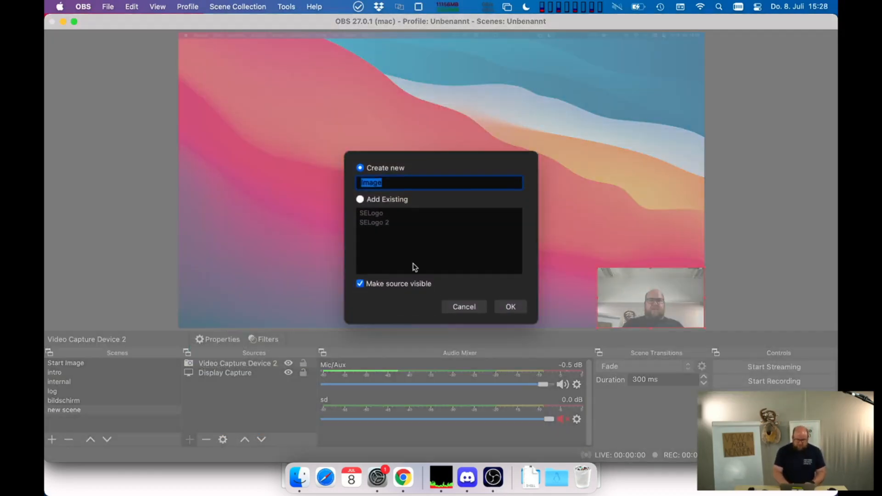
{"action": "left_click", "coordinate": [366, 200]}
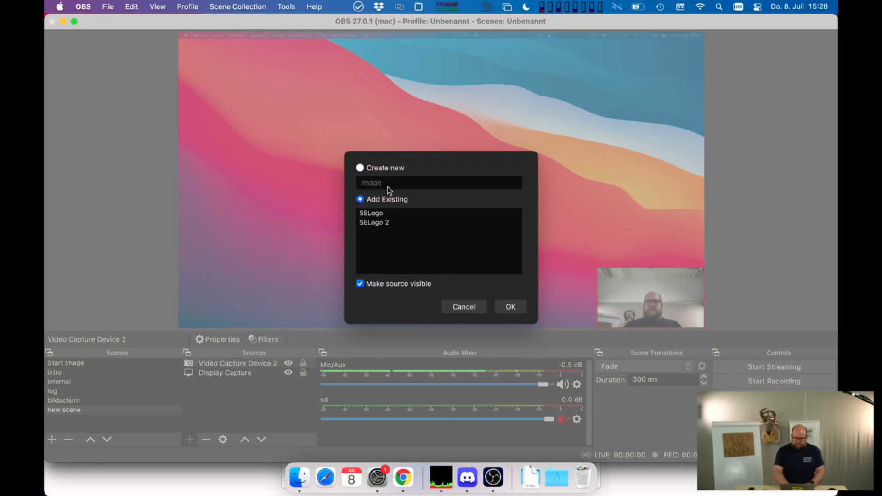
{"action": "left_click", "coordinate": [383, 169]}
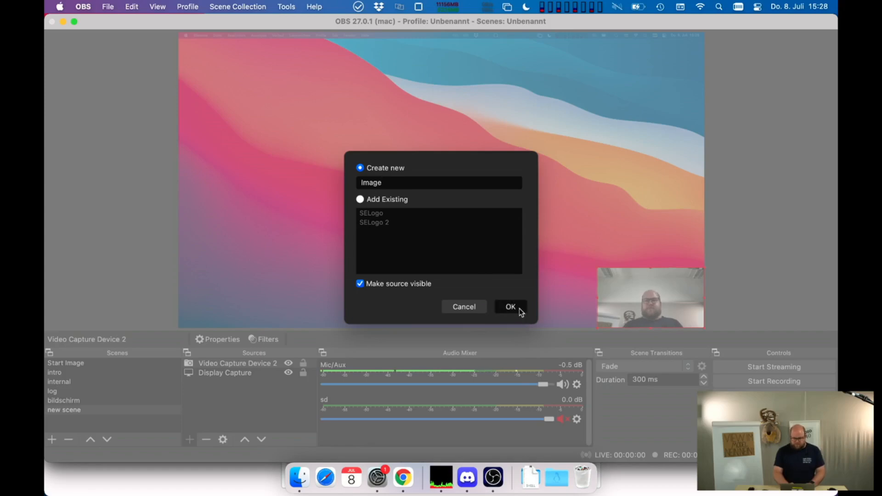
{"action": "left_click", "coordinate": [510, 307]}
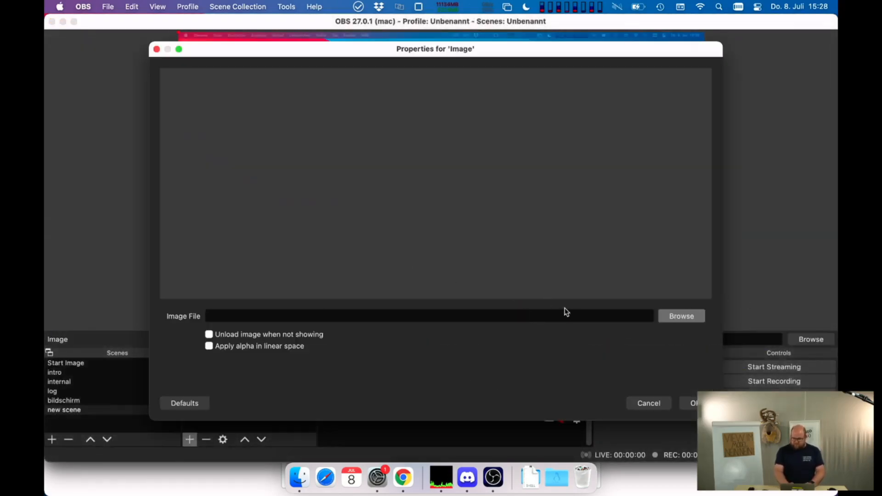
- Load digitalhoax34 (avatar) 2.jpeg from the Downloads folder into the Image source and accept its properties
{"action": "left_click", "coordinate": [681, 316]}
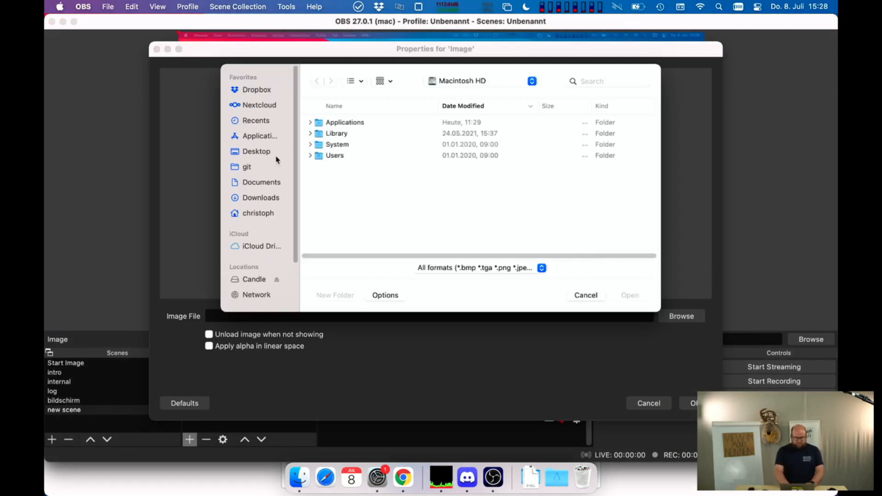
{"action": "left_click", "coordinate": [262, 197]}
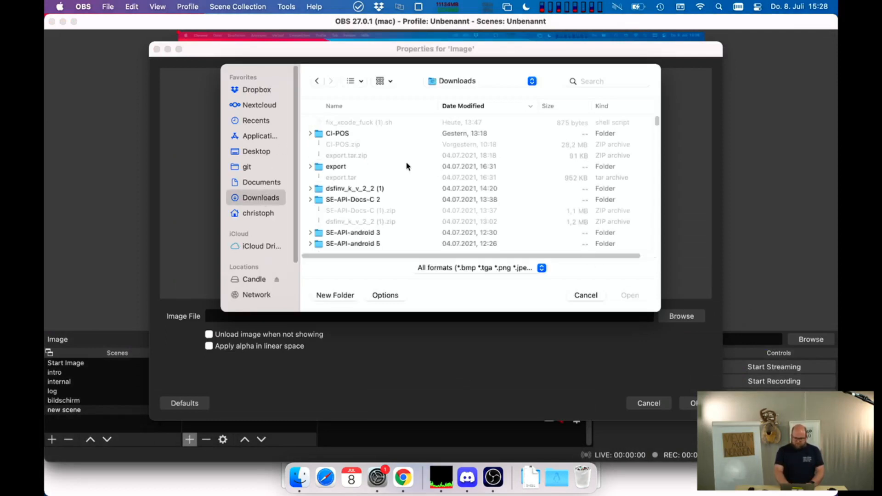
{"action": "scroll", "coordinate": [406, 166], "scroll_direction": "down", "scroll_amount": 10}
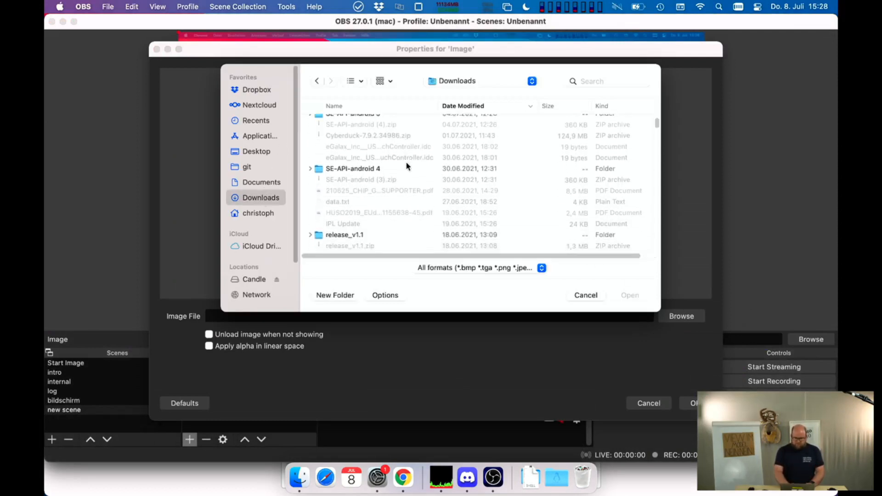
{"action": "scroll", "coordinate": [406, 167], "scroll_direction": "down", "scroll_amount": 15}
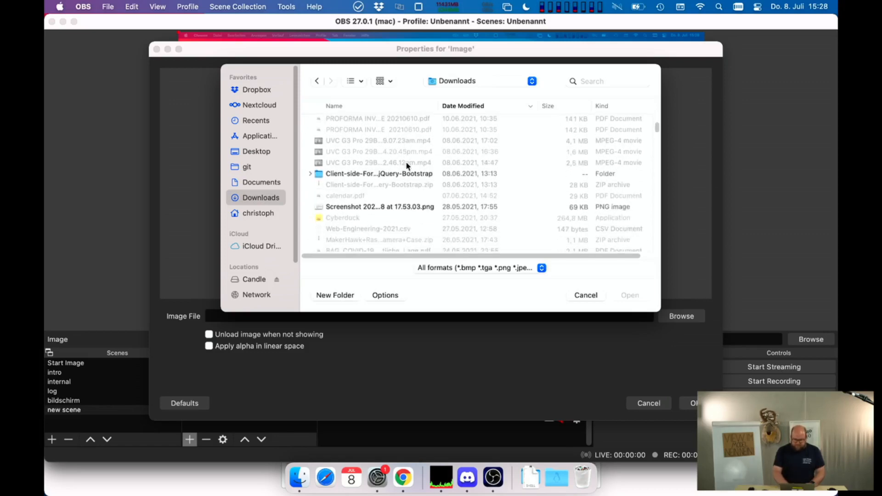
{"action": "scroll", "coordinate": [406, 164], "scroll_direction": "down", "scroll_amount": 15}
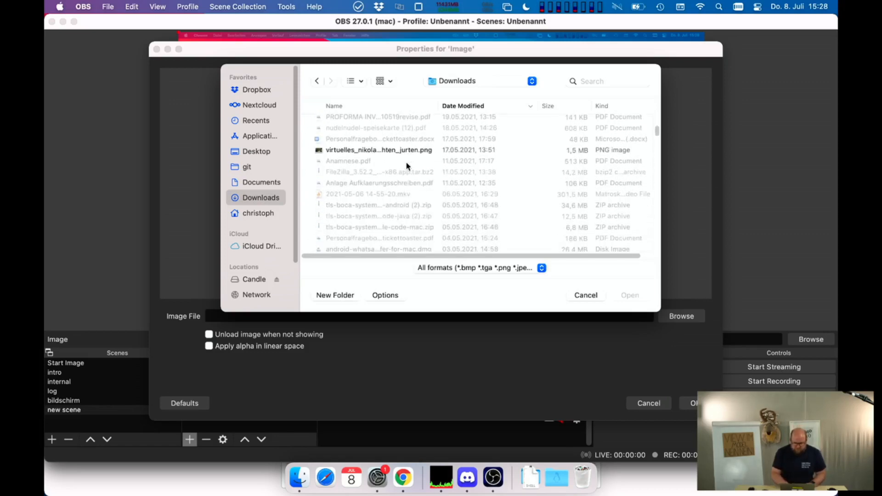
{"action": "scroll", "coordinate": [406, 166], "scroll_direction": "down", "scroll_amount": 5}
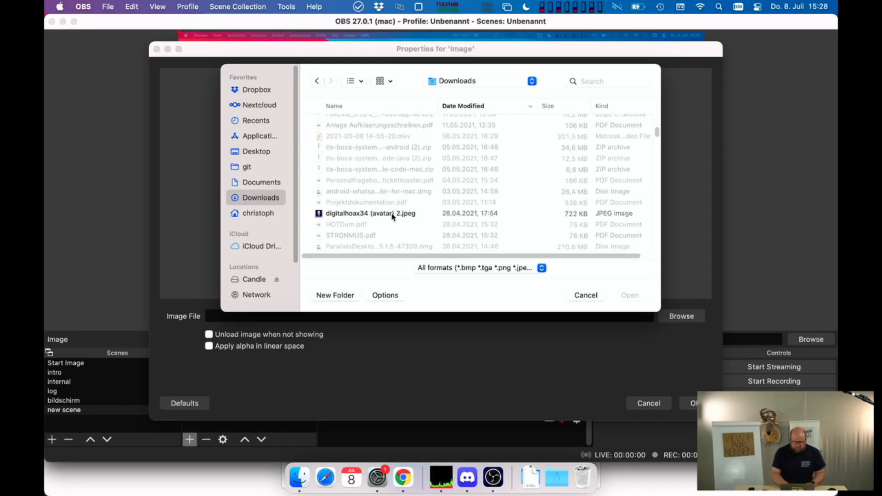
{"action": "double_click", "coordinate": [392, 214]}
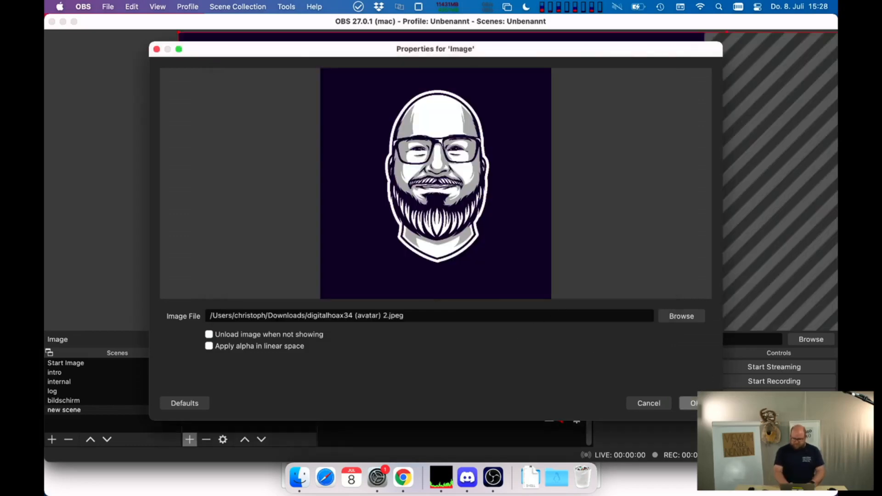
{"action": "left_click", "coordinate": [691, 403]}
- Try to bring the oversized avatar image's lower-right corner into view by moving the image across the canvas
{"action": "left_click_drag", "start_coordinate": [557, 250], "coordinate": [230, 4]}
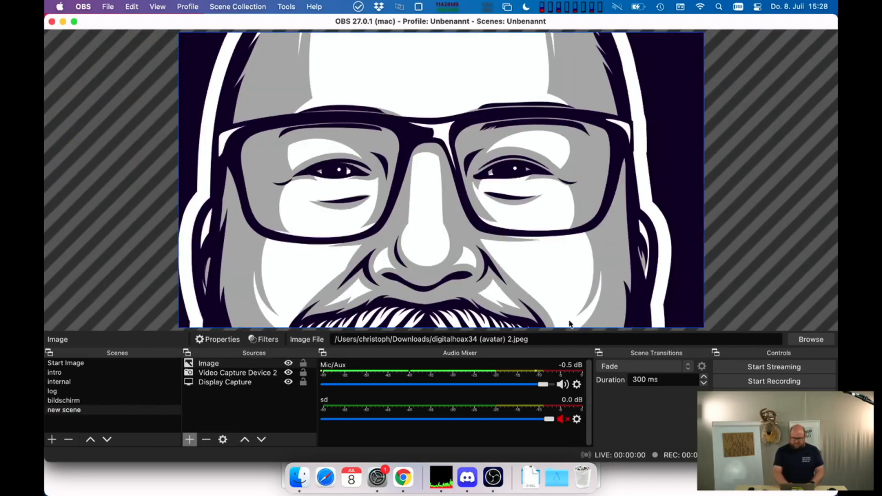
{"action": "left_click_drag", "start_coordinate": [568, 334], "coordinate": [449, 222]}
{"action": "left_click_drag", "start_coordinate": [527, 266], "coordinate": [380, 128]}
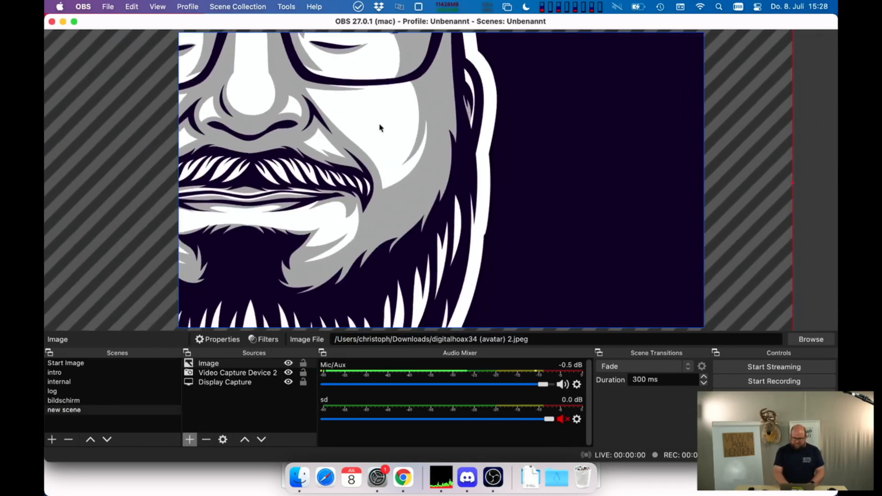
- Fit the avatar image to the screen, then shrink it to a small logo placed slightly below the canvas's upper-left corner
{"action": "right_click", "coordinate": [379, 128]}
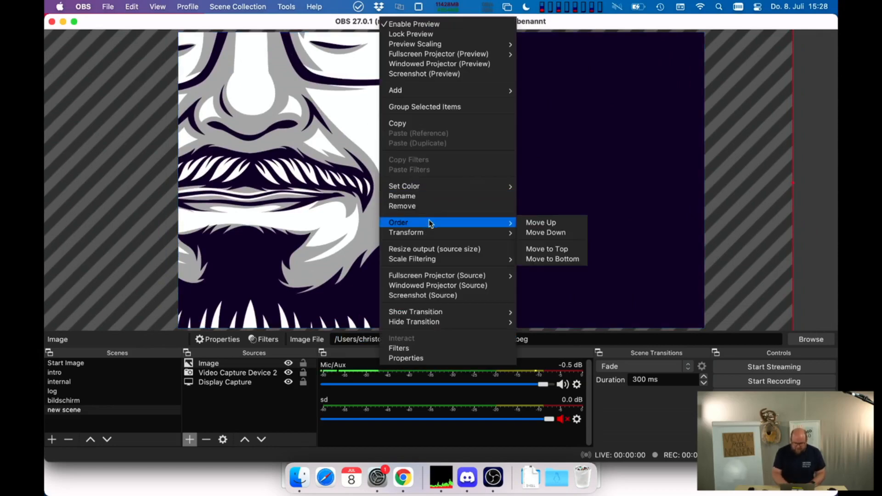
{"action": "mouse_move", "coordinate": [440, 225]}
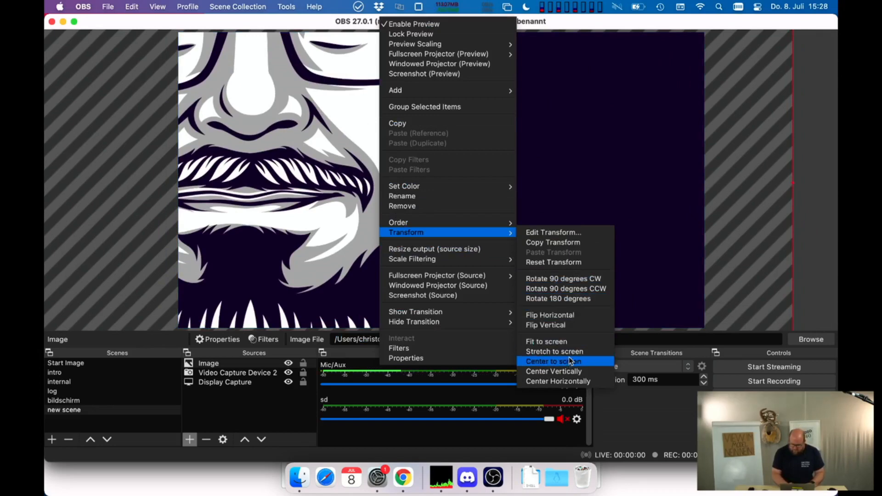
{"action": "left_click", "coordinate": [569, 341]}
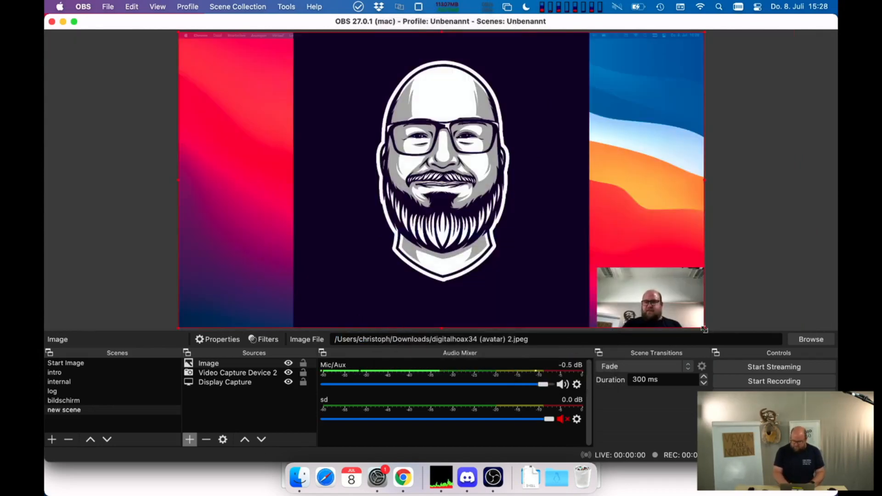
{"action": "left_click_drag", "start_coordinate": [703, 327], "coordinate": [215, 63]}
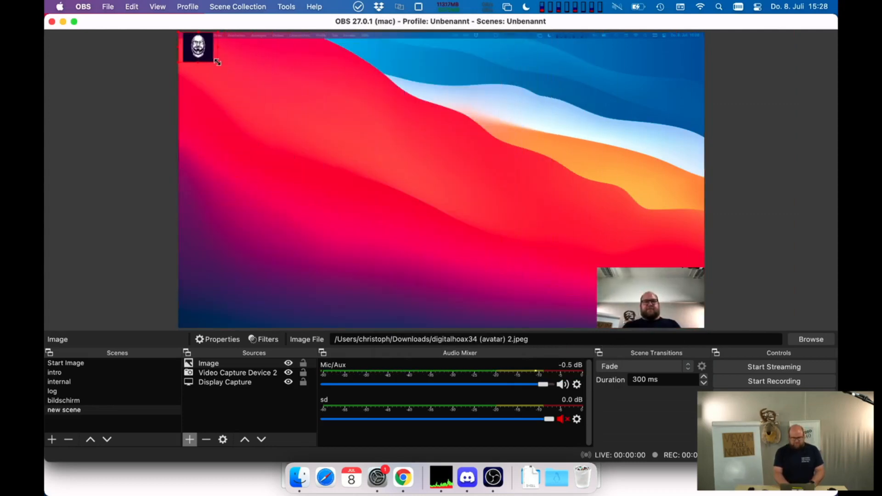
{"action": "left_click", "coordinate": [807, 152]}
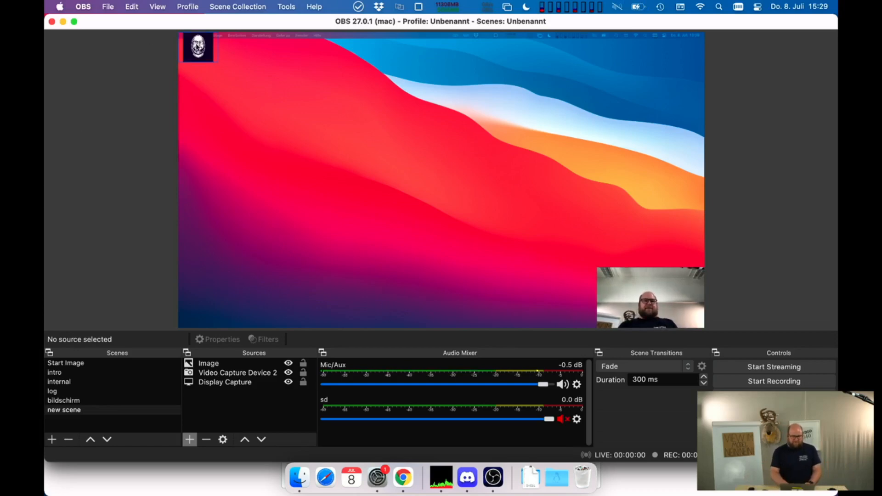
{"action": "left_click_drag", "start_coordinate": [197, 44], "coordinate": [203, 65]}
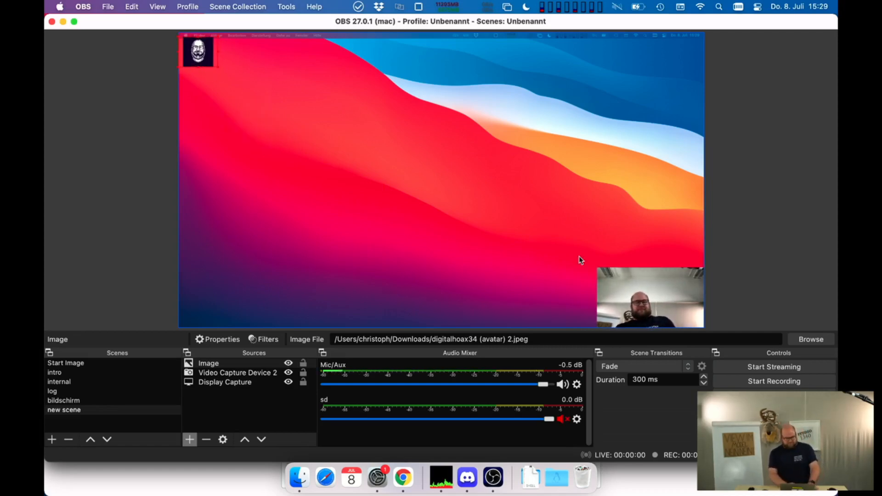
- Switch to Chrome and highlight the video length requirement and the deadline date in the Presentation Video assignment
{"action": "key", "text": "super+Tab"}
{"action": "key", "text": "super+Tab"}
{"action": "key", "text": "super+Tab"}
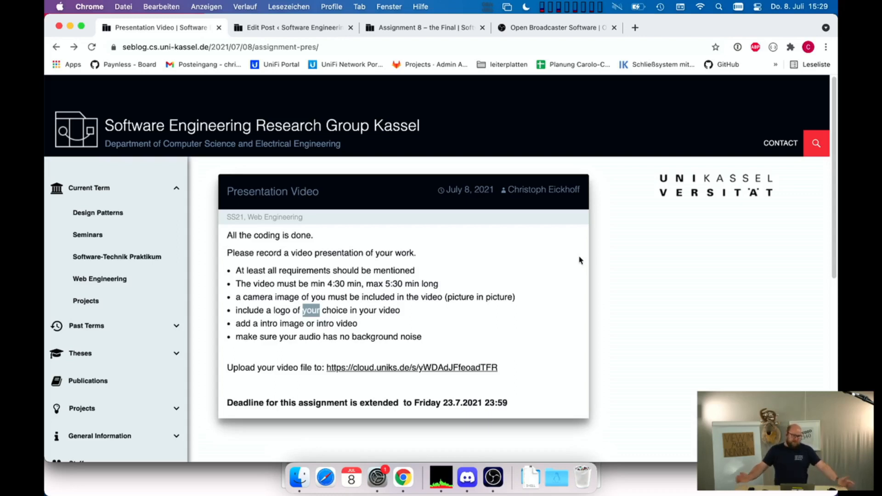
{"action": "left_click_drag", "start_coordinate": [327, 284], "coordinate": [432, 282]}
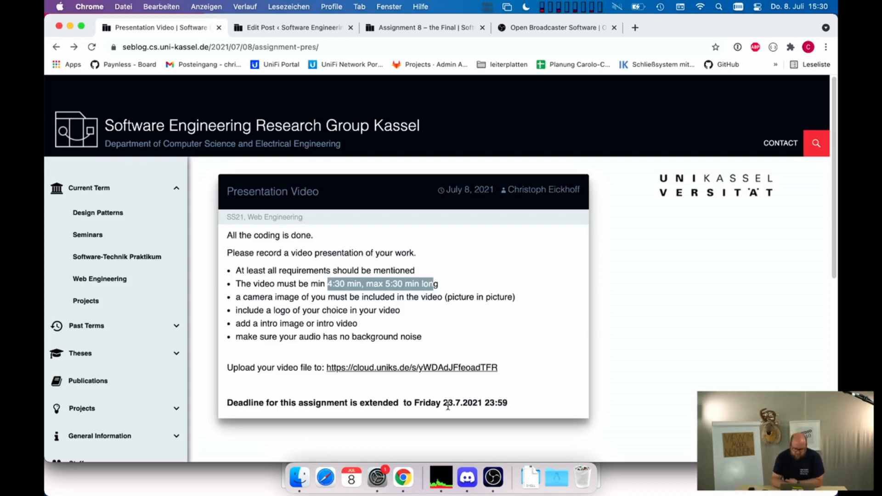
{"action": "double_click", "coordinate": [445, 402]}
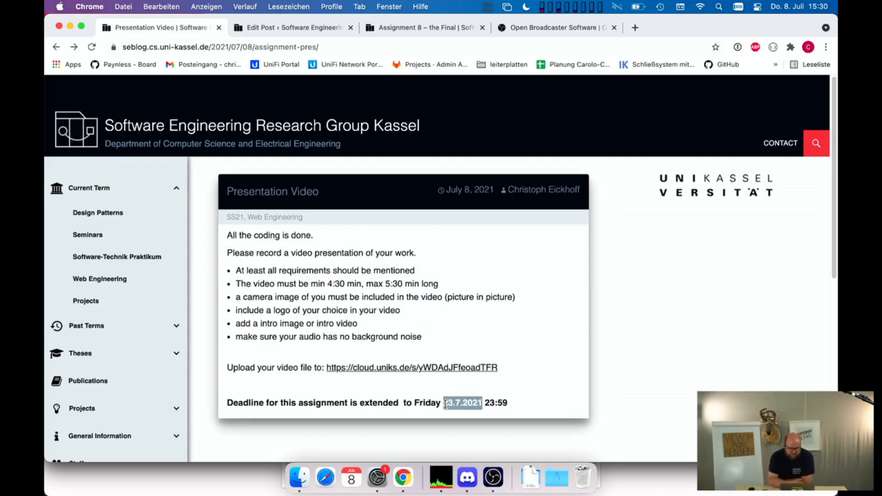